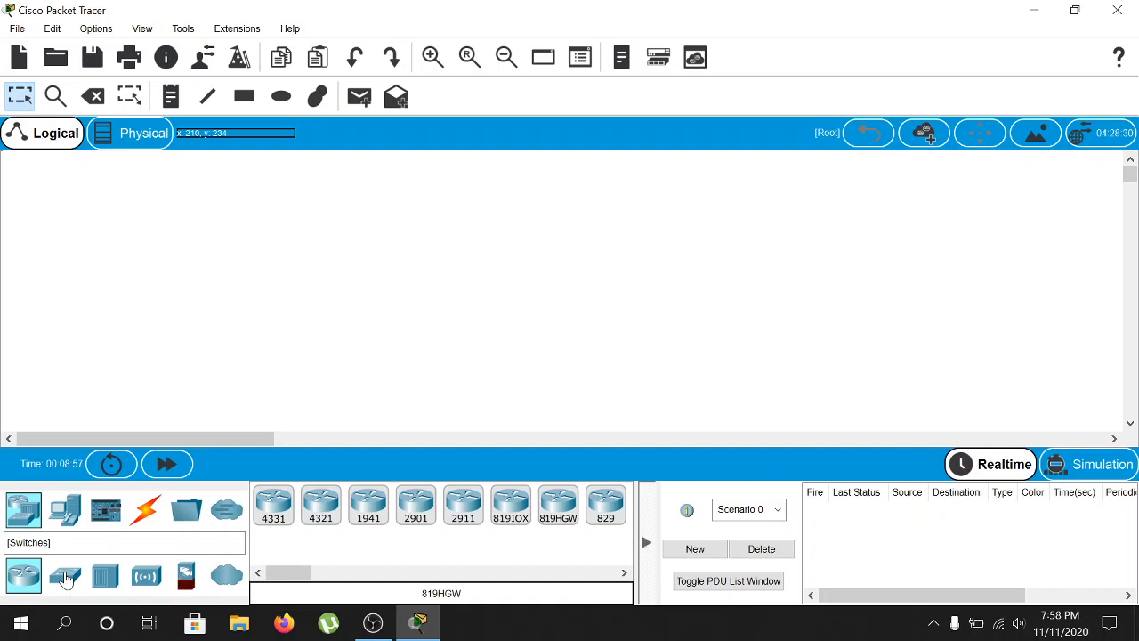
- Add a text note reading "LAN with Switch" near the upper edge of the workspace
click(175, 100)
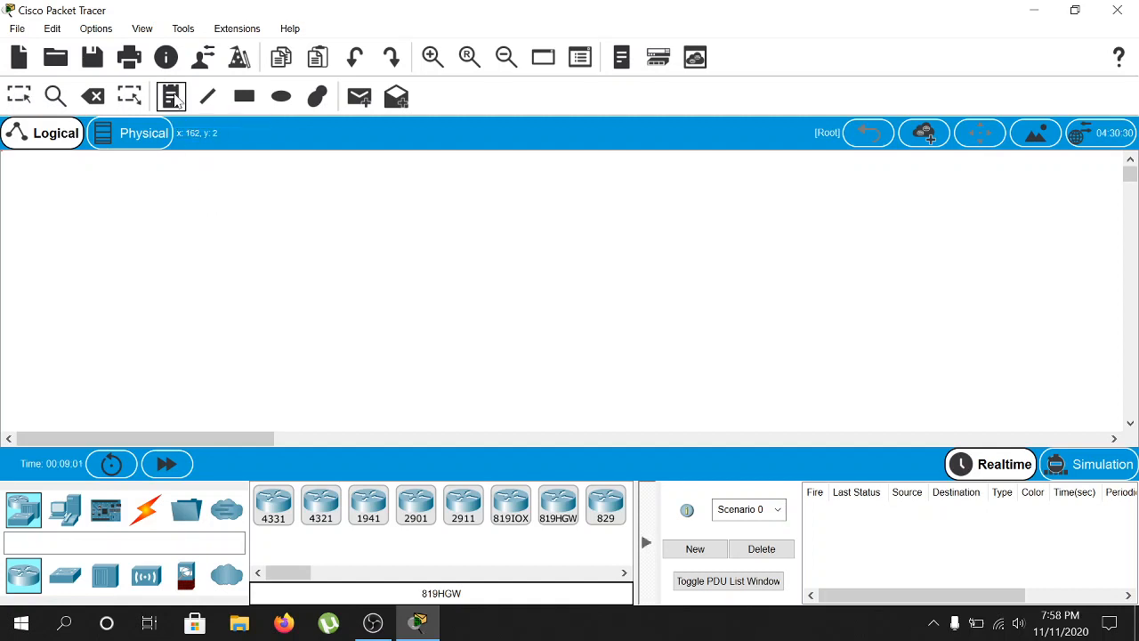
click(224, 190)
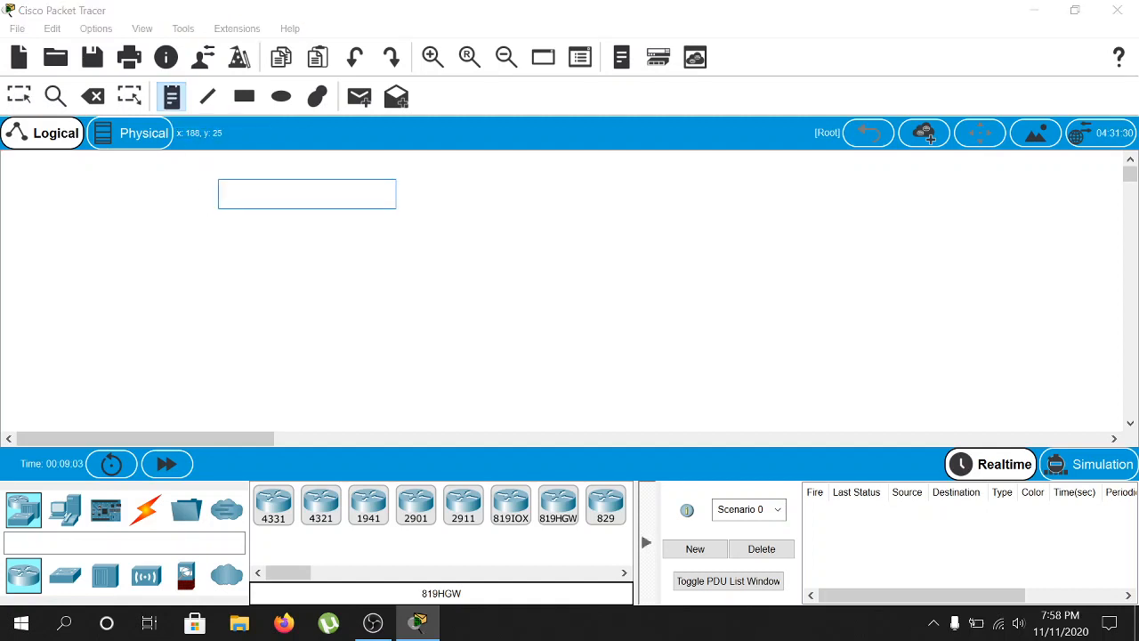
text(LAN With)
key(BackSpace)
key(BackSpace)
key(BackSpace)
key(BackSpace)
text(with Switch)
click(356, 229)
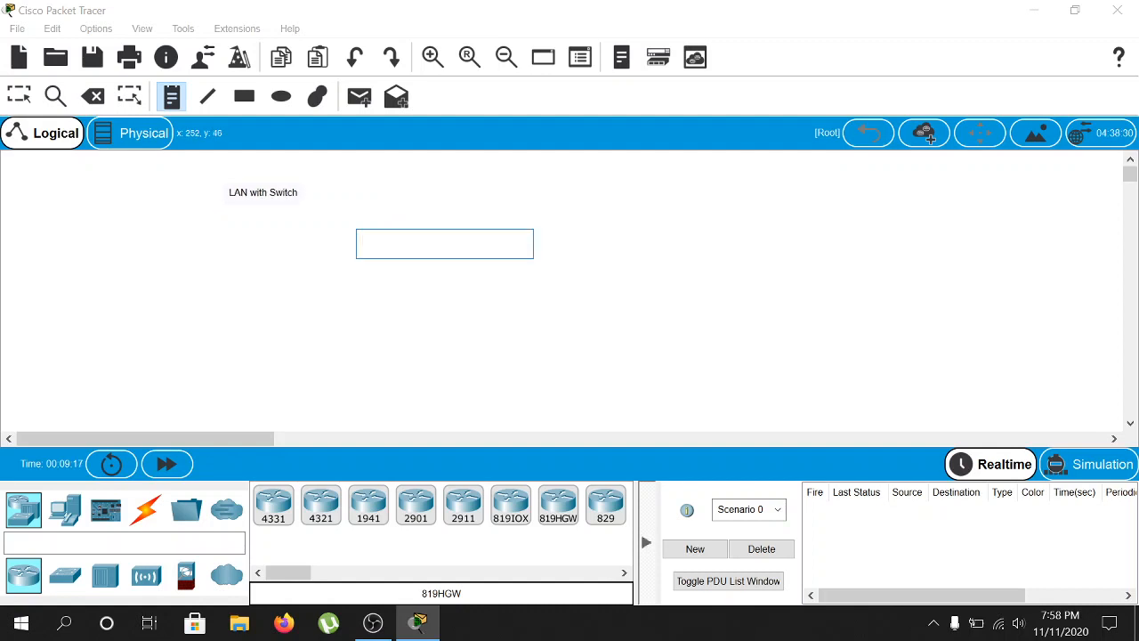
key(Escape)
mouse_move(264, 195)
mouse_down()
mouse_move(255, 185)
mouse_move(257, 196)
mouse_up()
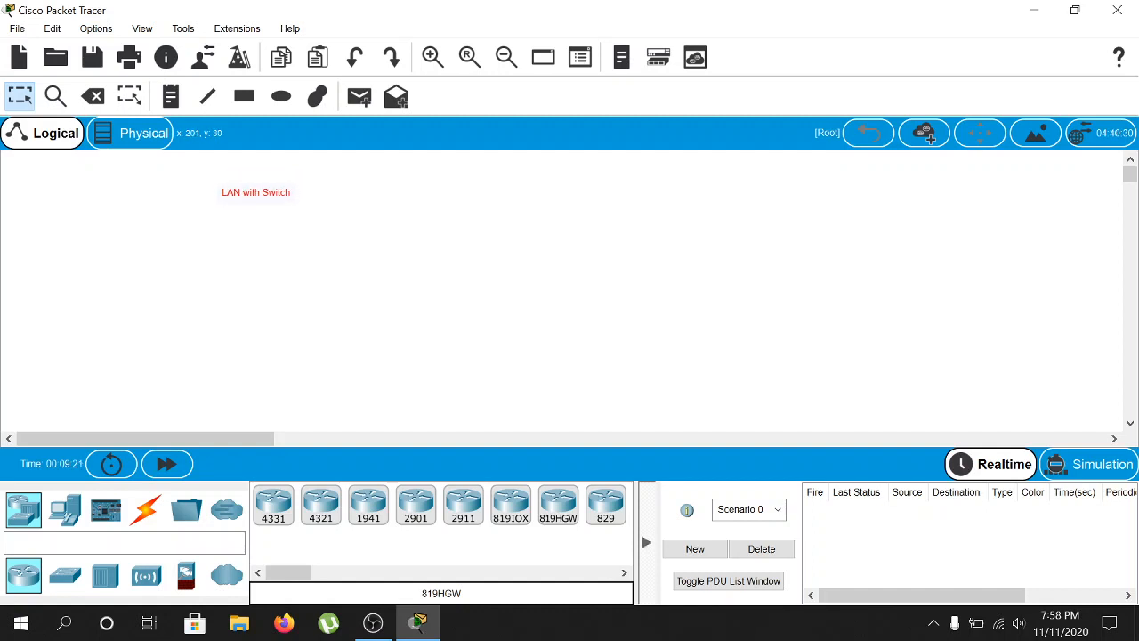
- Place a 2960 switch in the workspace below the "LAN with Switch" note
click(67, 578)
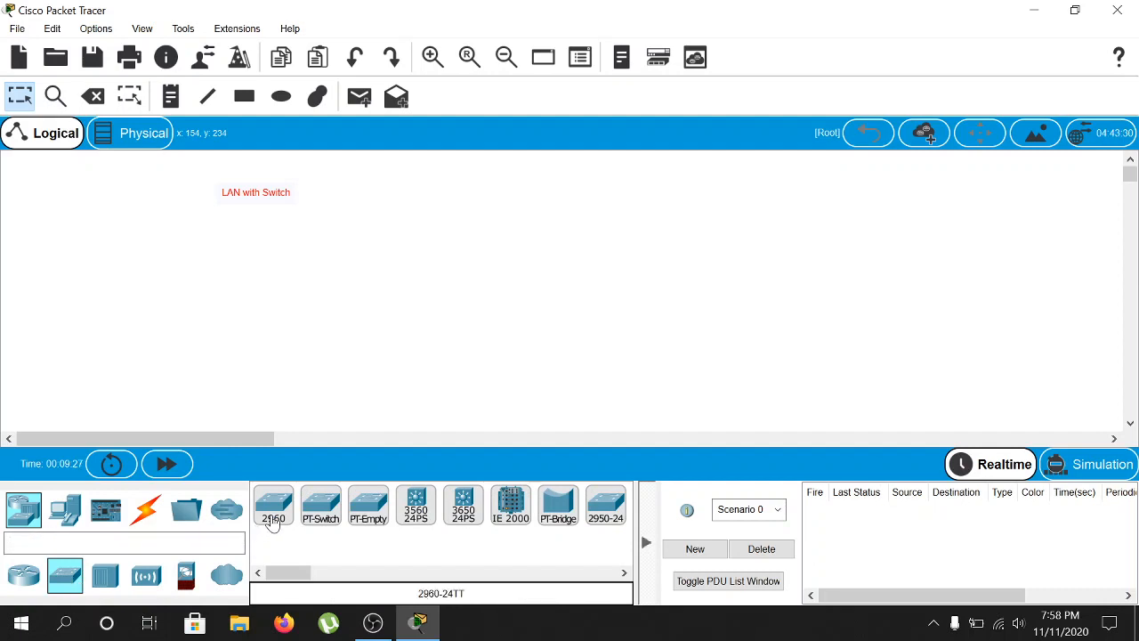
drag(273, 523, 252, 280)
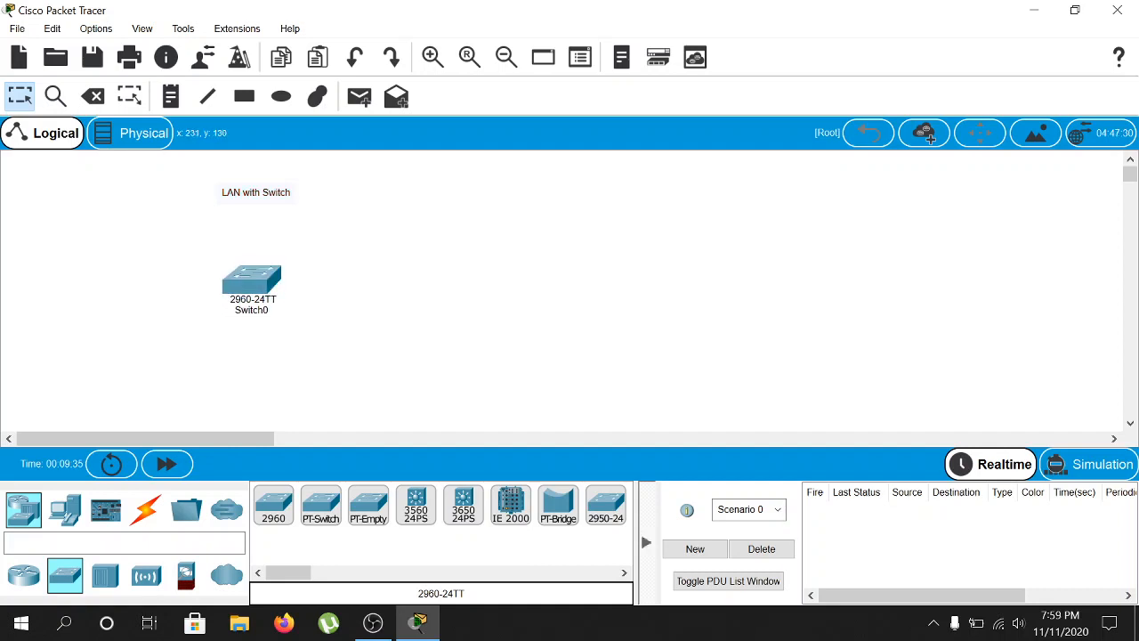
click(264, 311)
click(328, 269)
- Examine the ports in Switch0's enlarged physical device view, including its far end, and close the device window
click(268, 283)
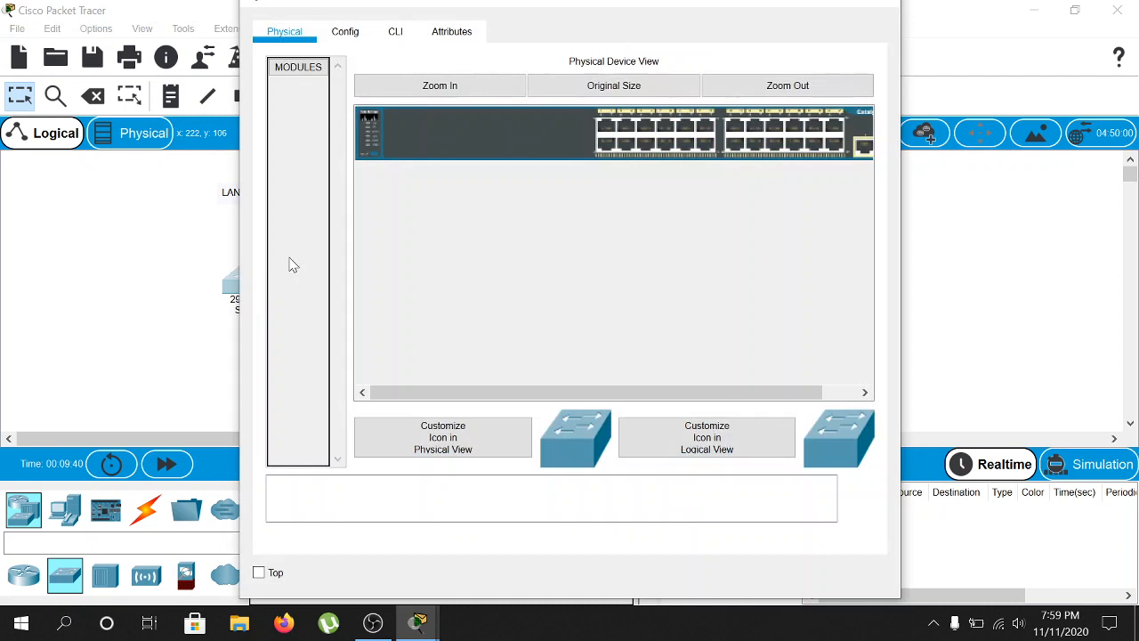
click(842, 3)
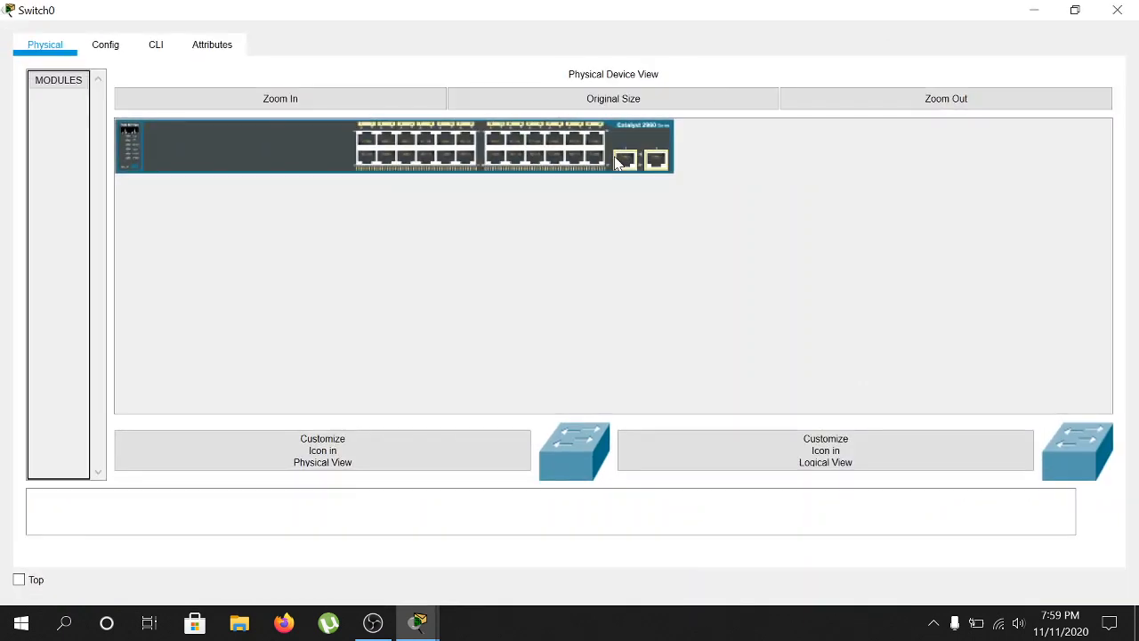
click(368, 102)
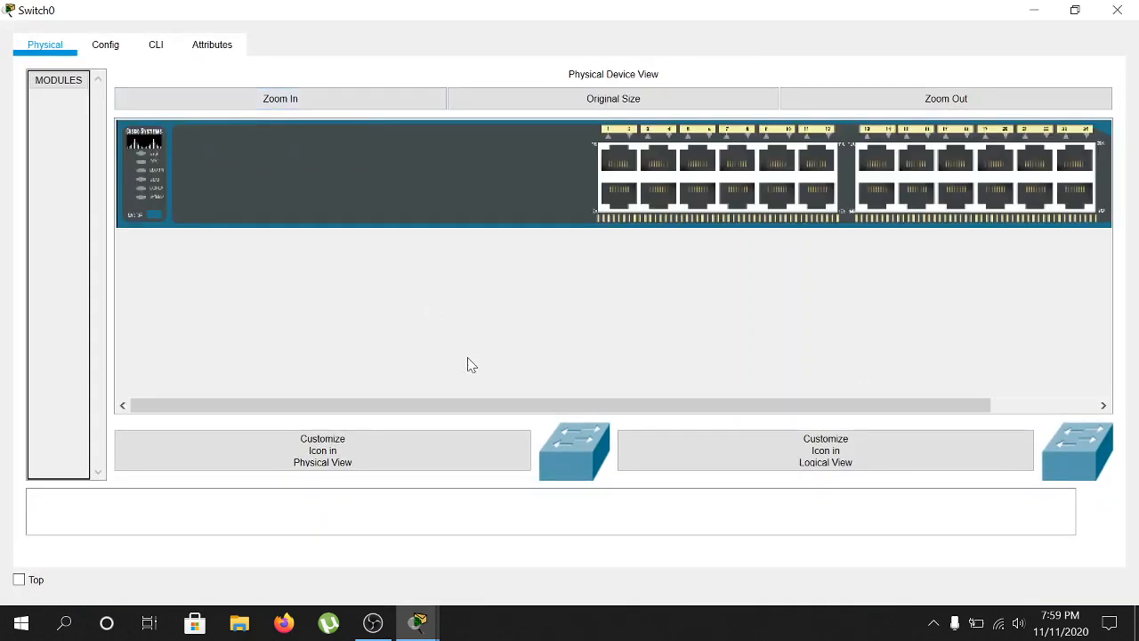
drag(493, 410, 612, 410)
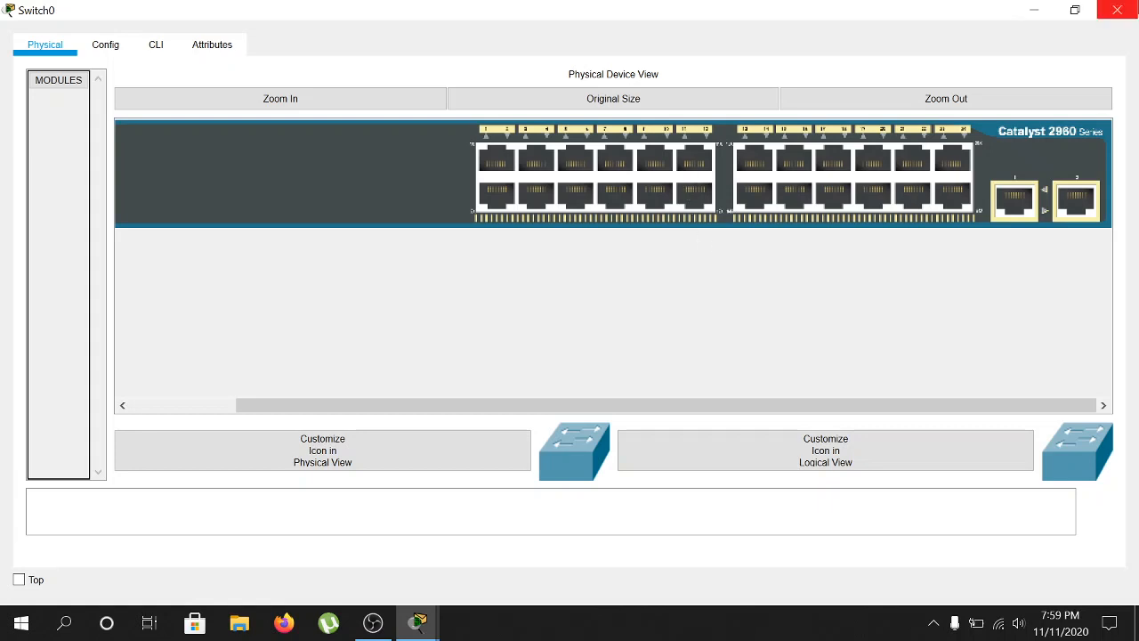
click(1117, 9)
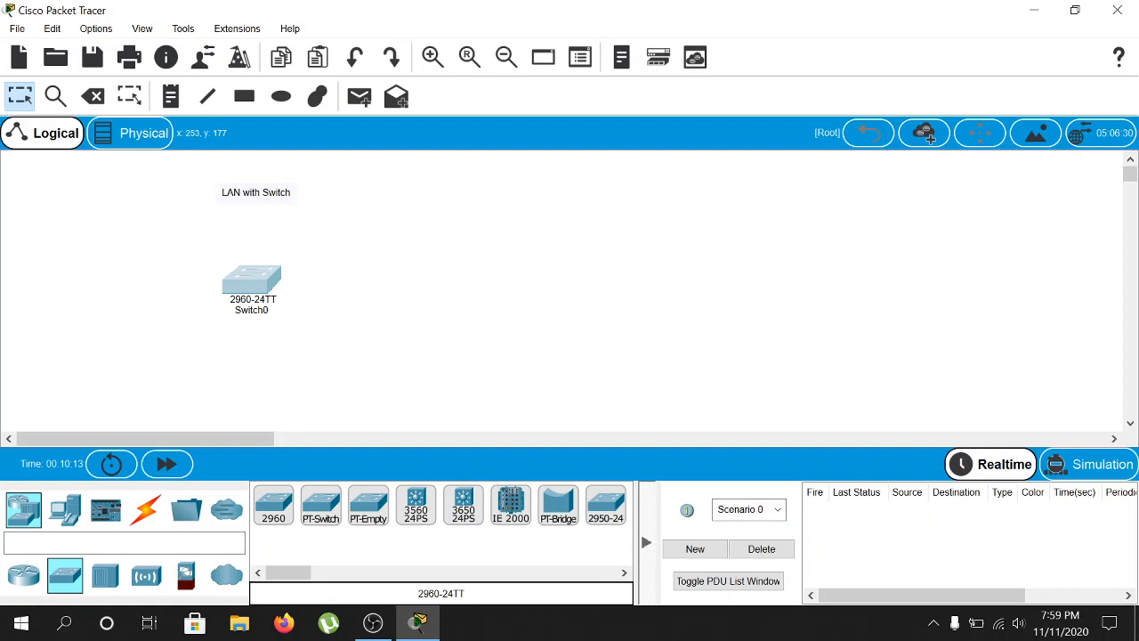
- Place two PCs on one side of the switch and two laptops on the other side
click(65, 511)
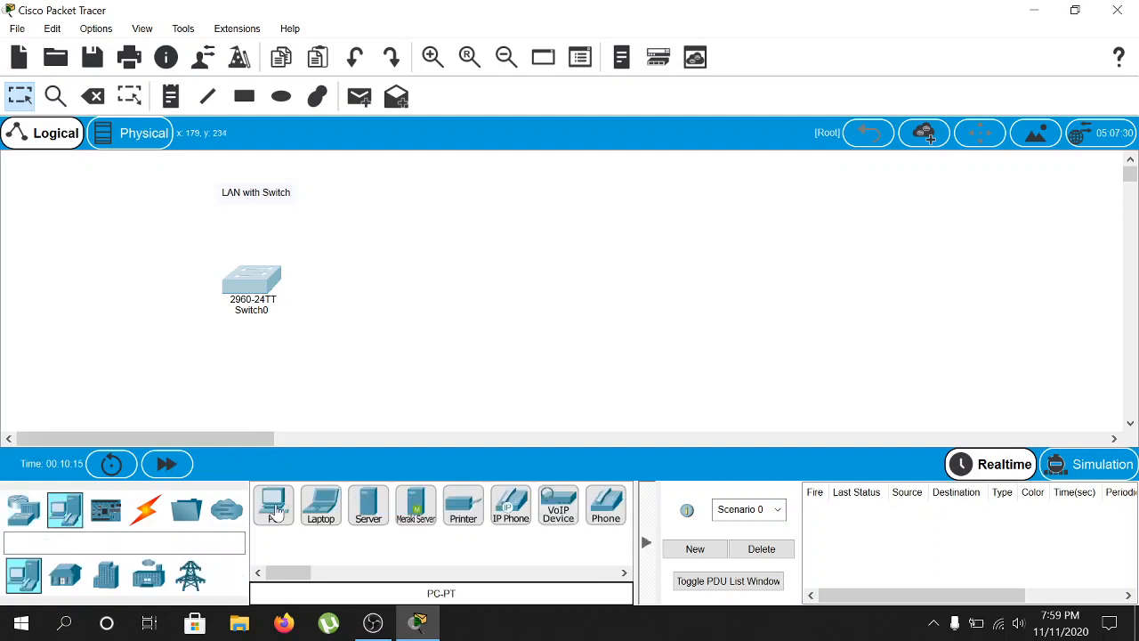
drag(287, 511, 143, 247)
drag(275, 504, 135, 372)
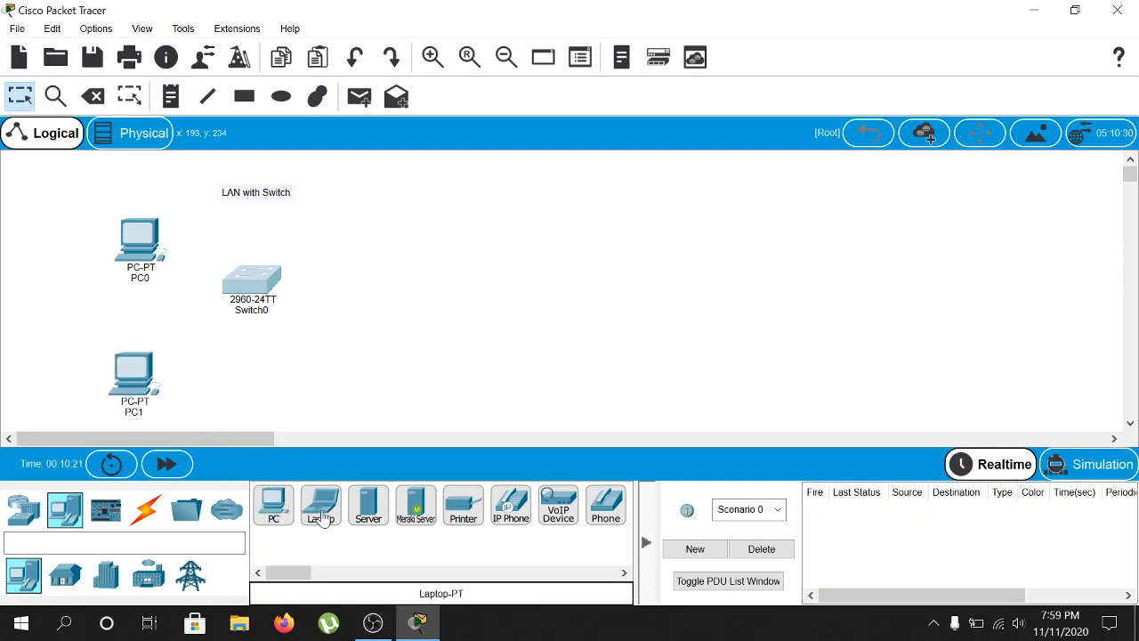
drag(320, 506, 370, 263)
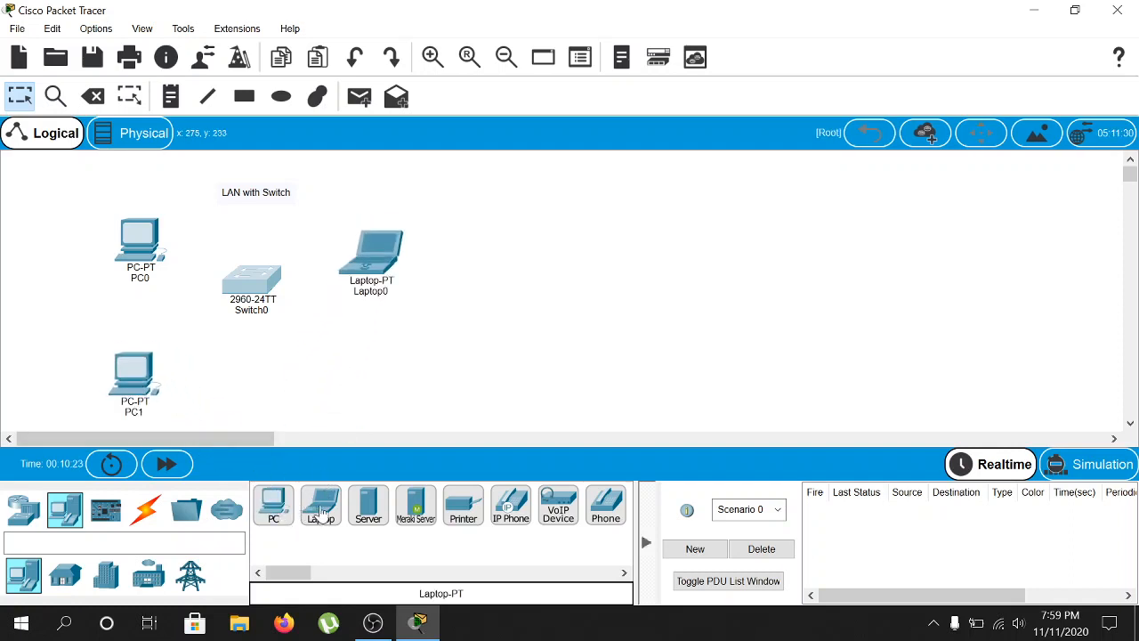
drag(320, 508, 367, 373)
- Reposition Laptop0 and move Switch0 slightly down so the switch sits centrally between the PCs and laptops
drag(371, 254, 370, 231)
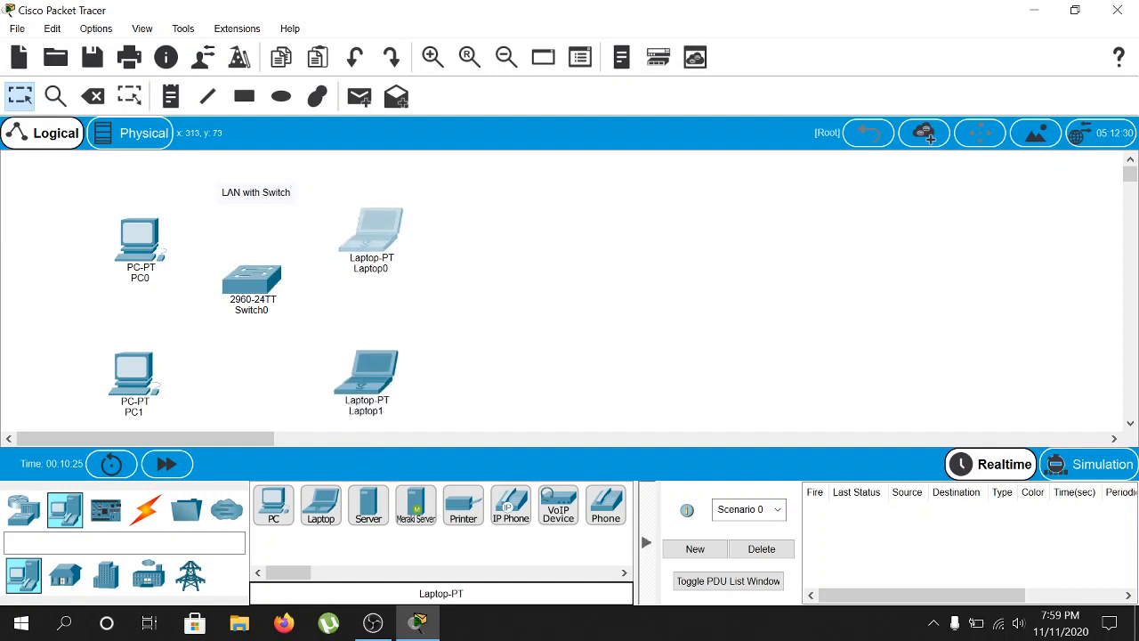
drag(252, 279, 254, 304)
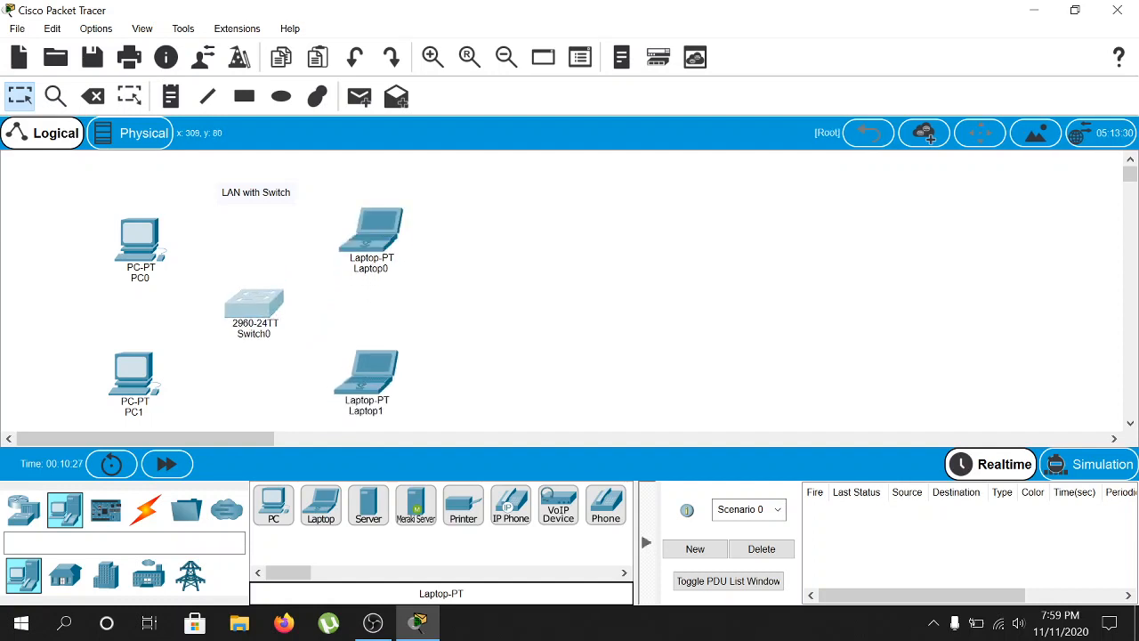
drag(370, 230, 370, 247)
click(328, 244)
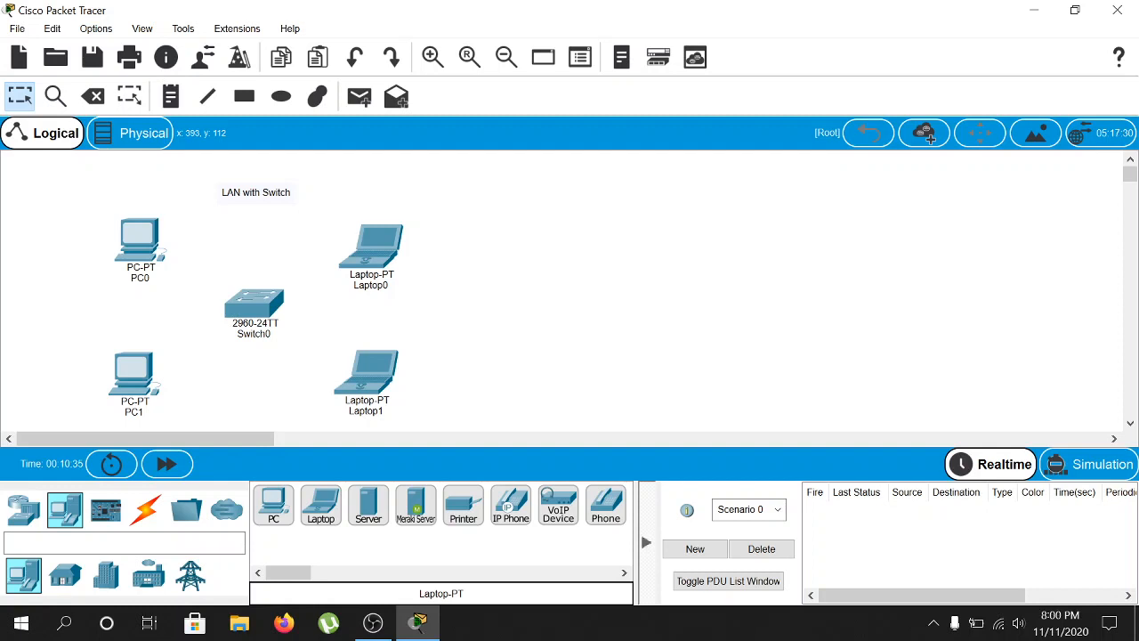
- Connect PC0's FastEthernet0 to Switch0's FastEthernet0/1 with a copper straight-through cable and nudge the "LAN with Switch" note sideways
click(150, 525)
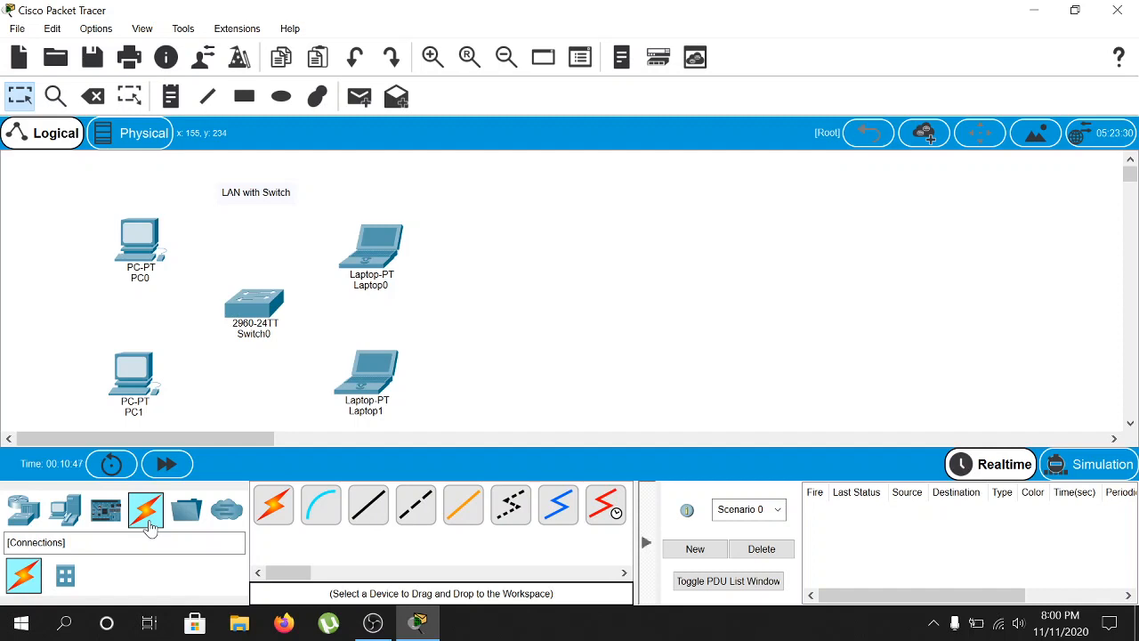
click(371, 516)
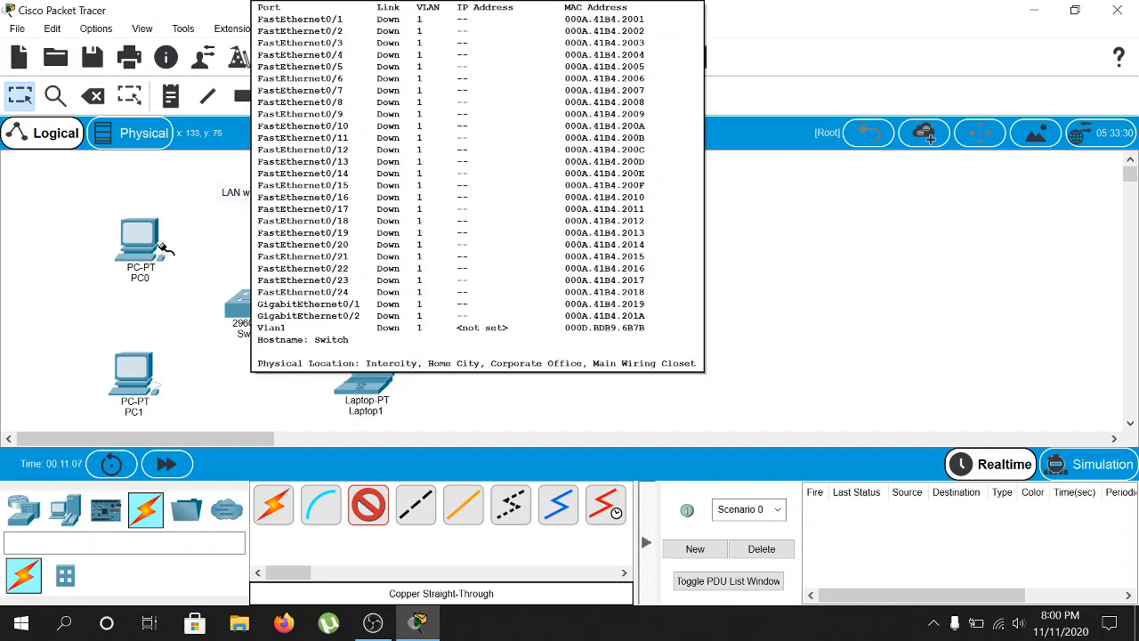
click(154, 247)
click(209, 310)
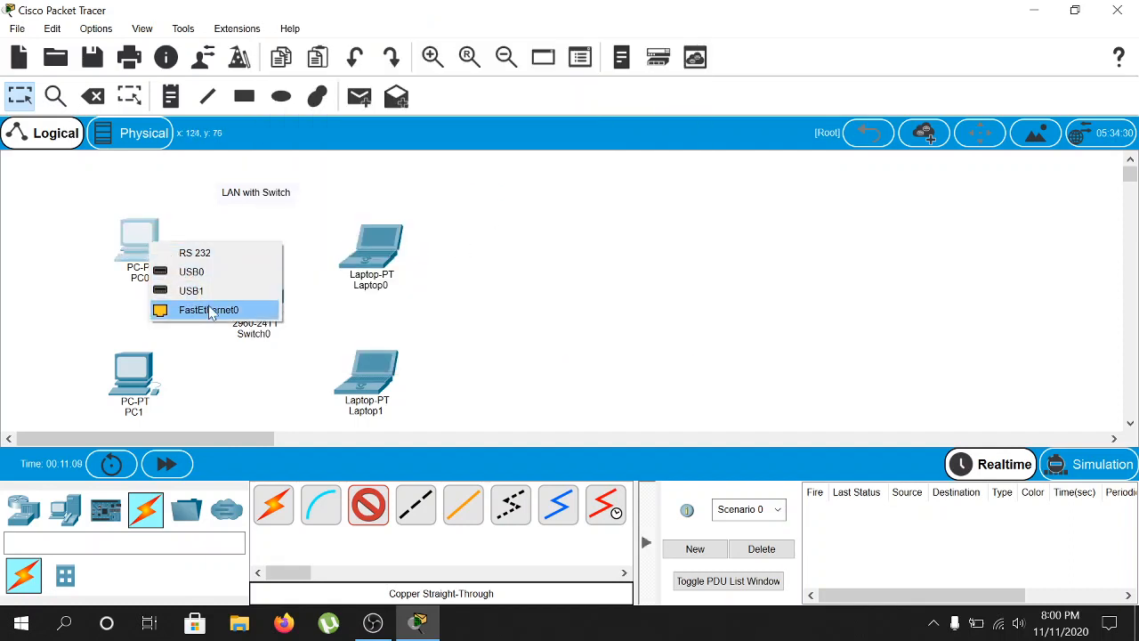
click(255, 317)
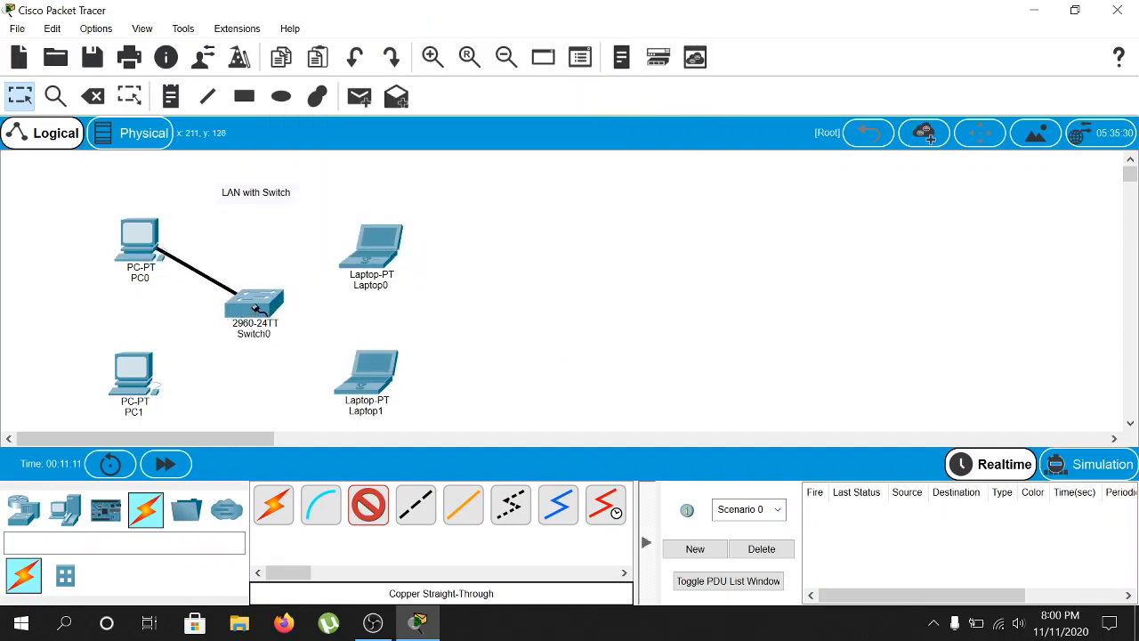
click(255, 316)
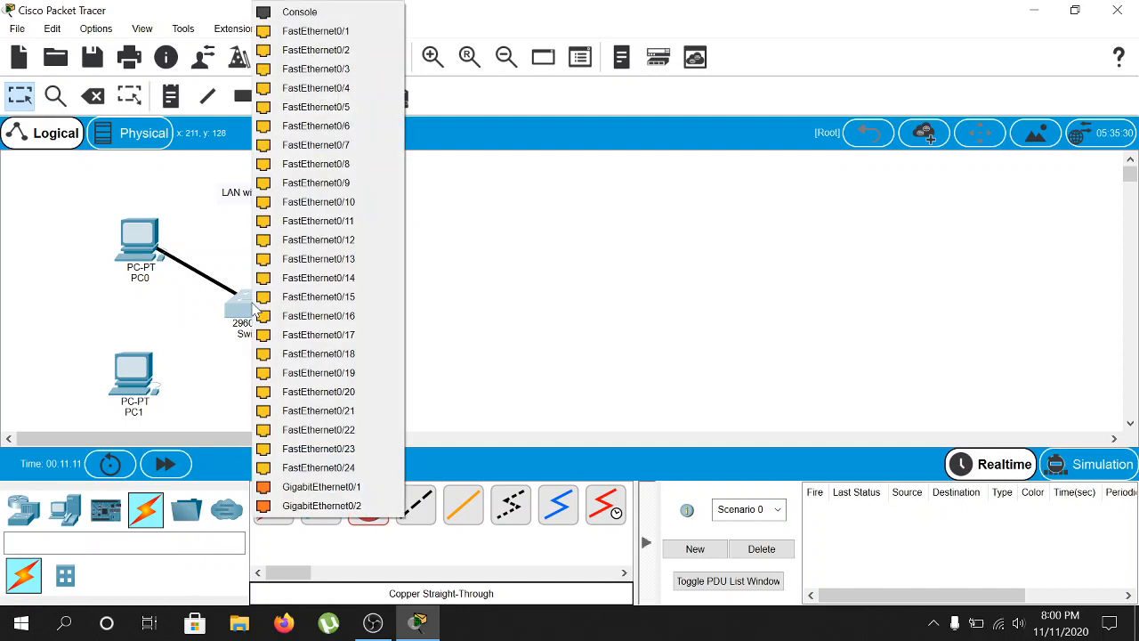
click(374, 34)
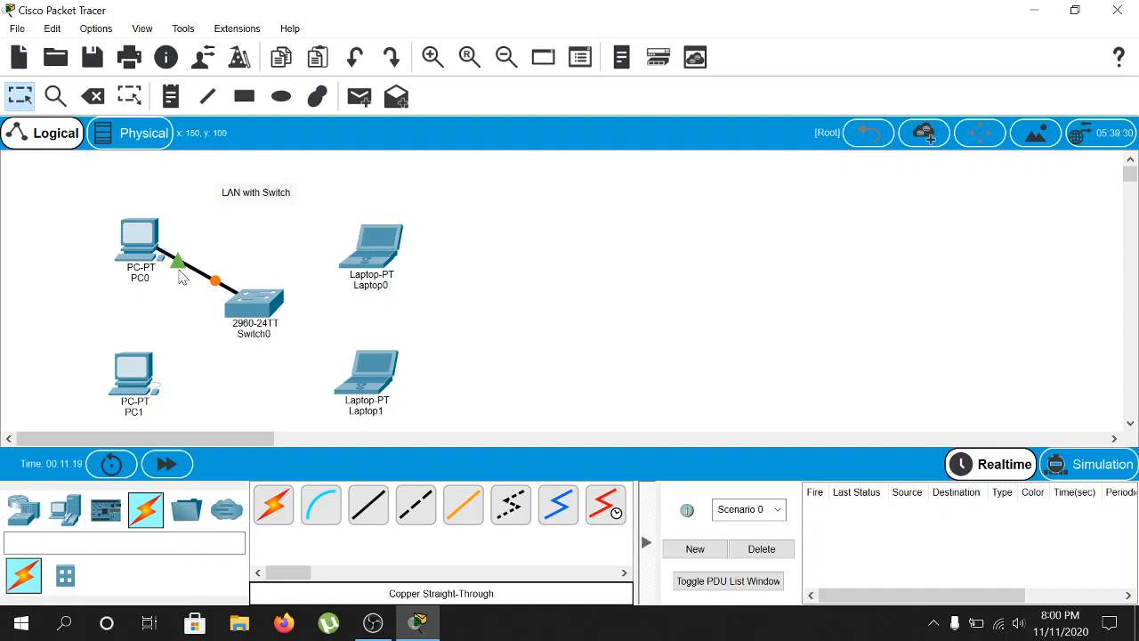
mouse_move(221, 297)
drag(275, 194, 282, 194)
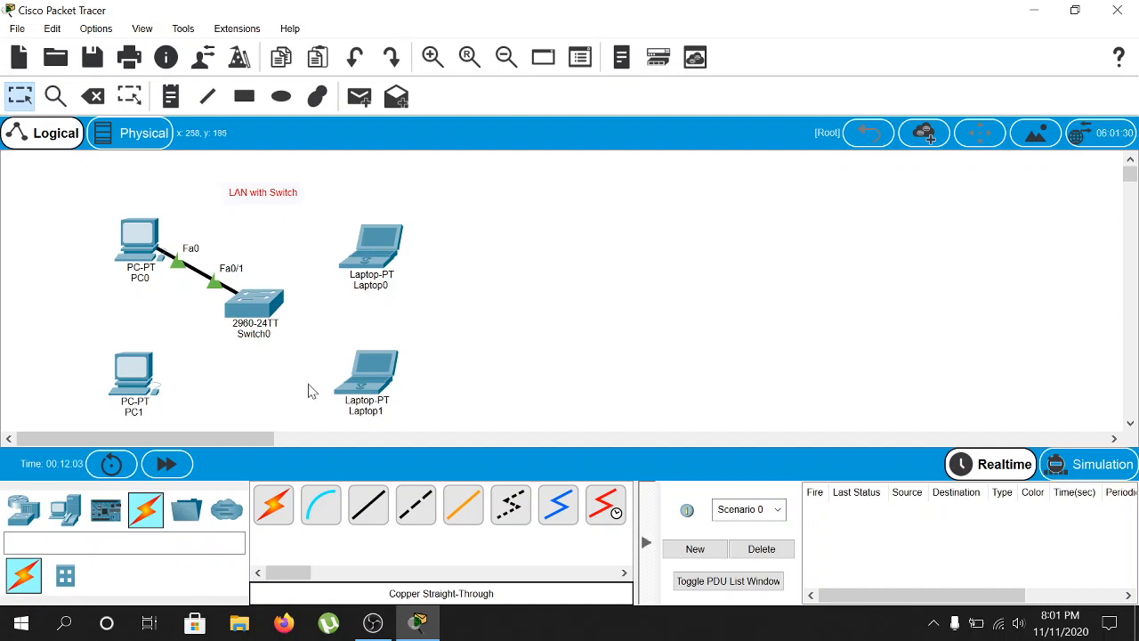
- Connect Laptop0 to Switch0's FastEthernet0/2 with a copper straight-through cable
click(353, 507)
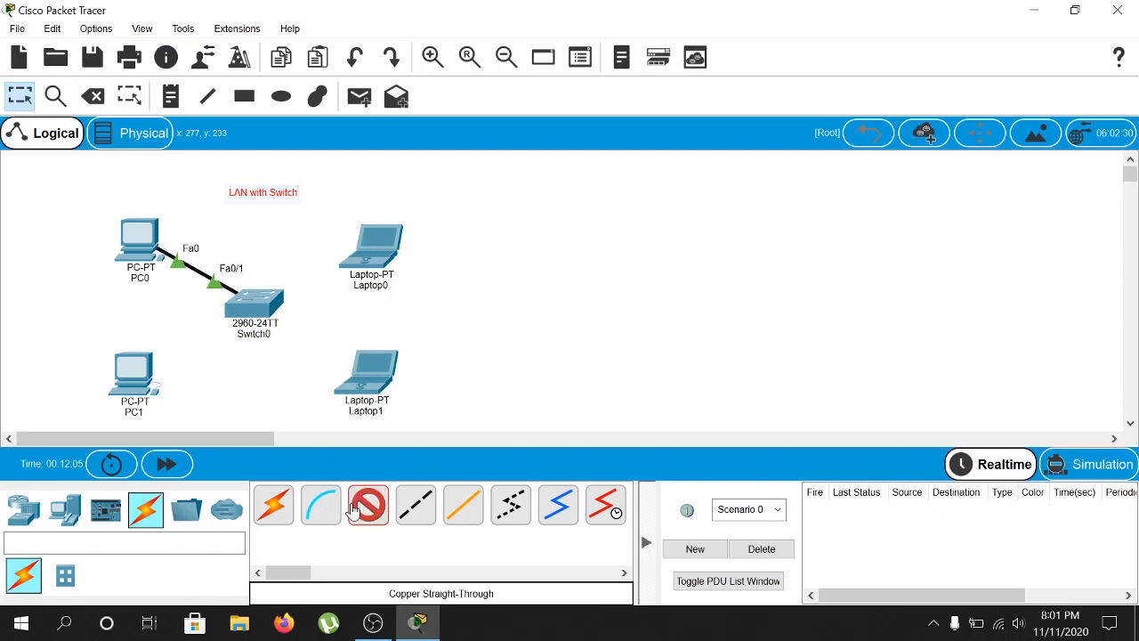
click(347, 275)
click(448, 310)
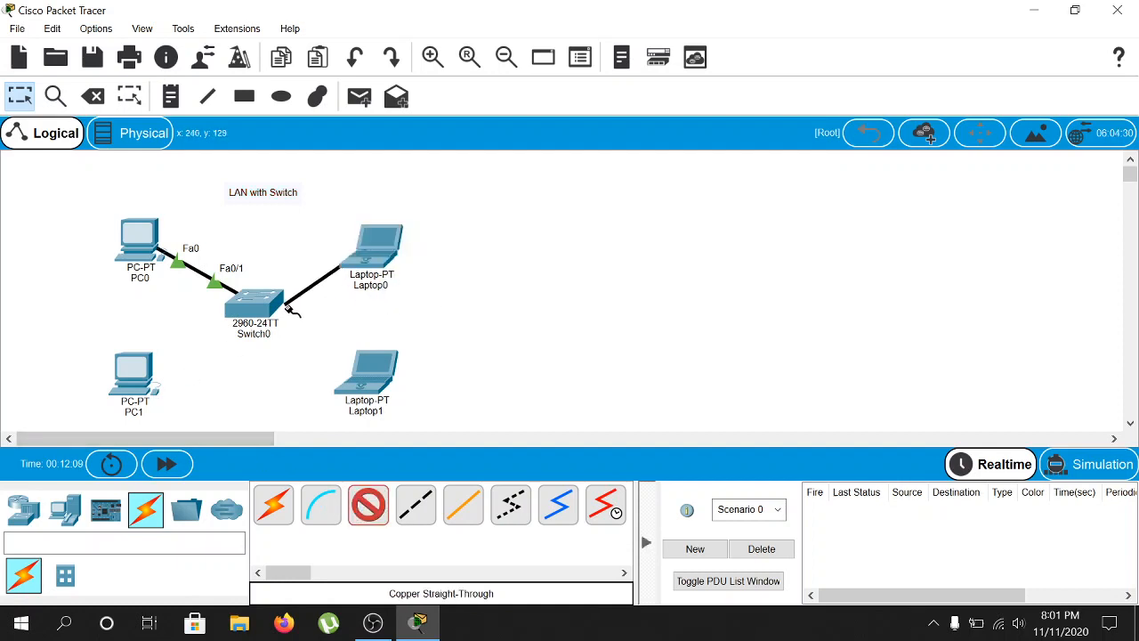
click(256, 304)
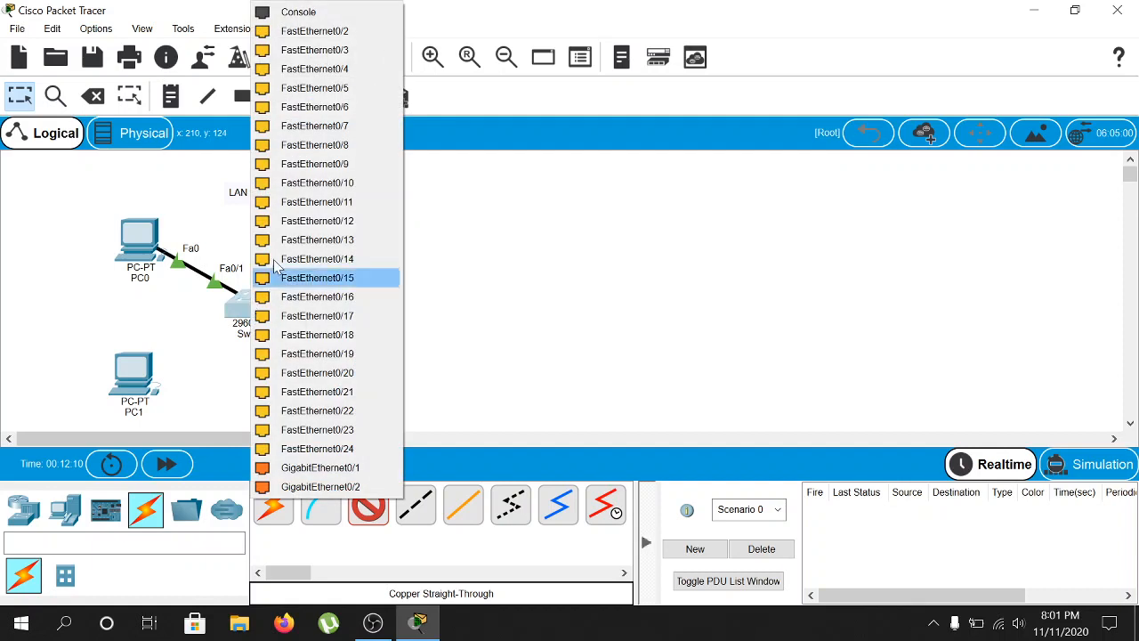
click(338, 30)
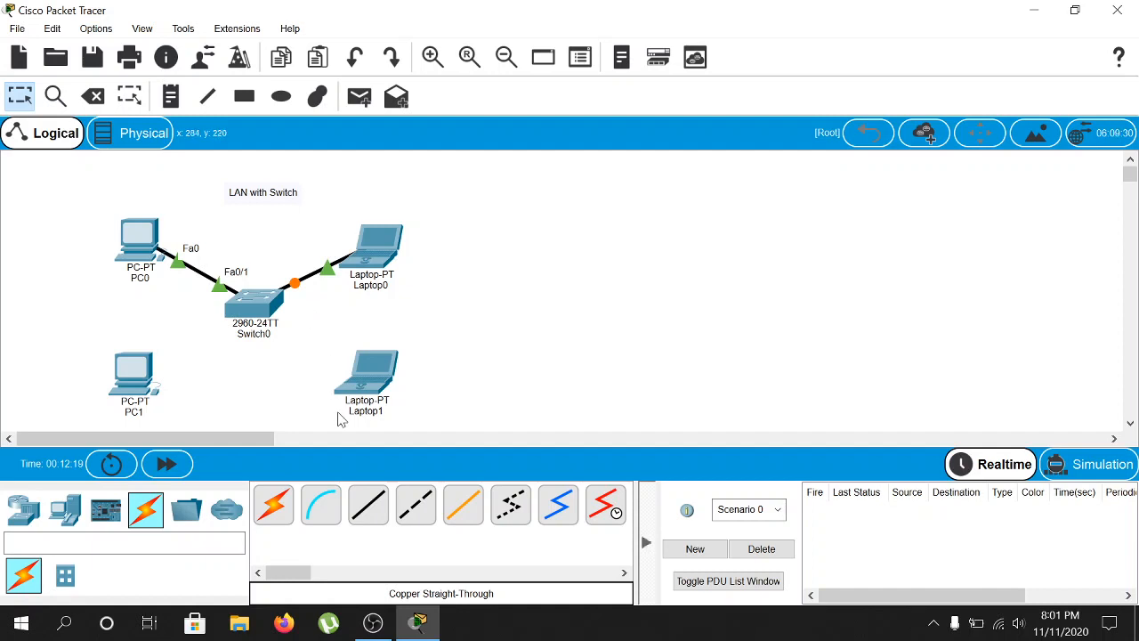
- Connect PC1's FastEthernet0 to Switch0's FastEthernet0/3 with a copper straight-through cable
click(372, 510)
click(135, 382)
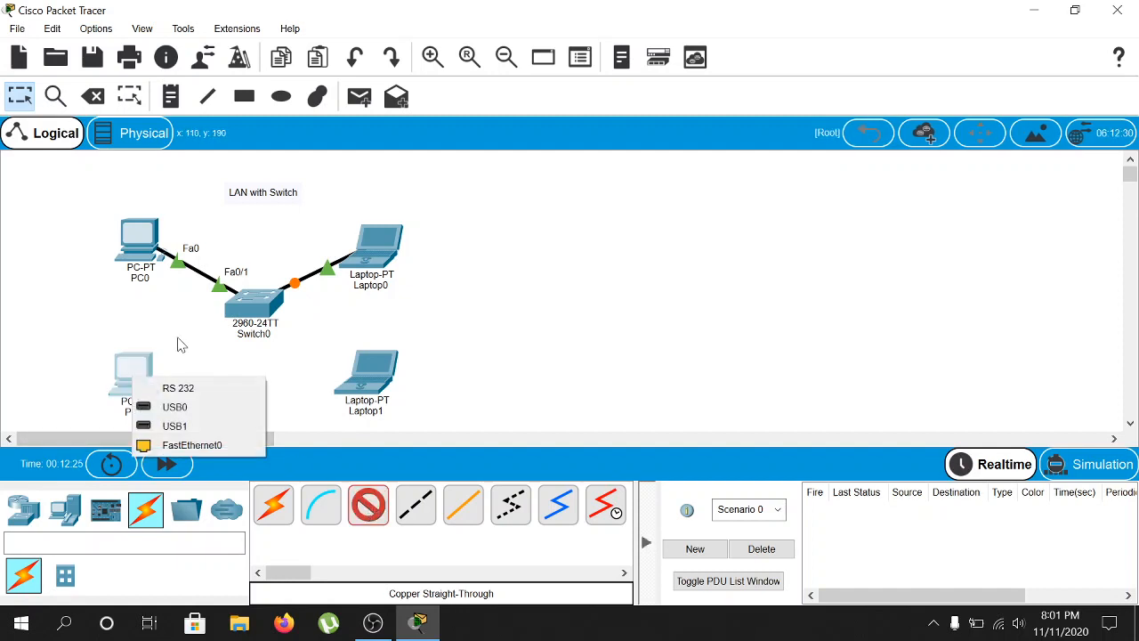
click(200, 450)
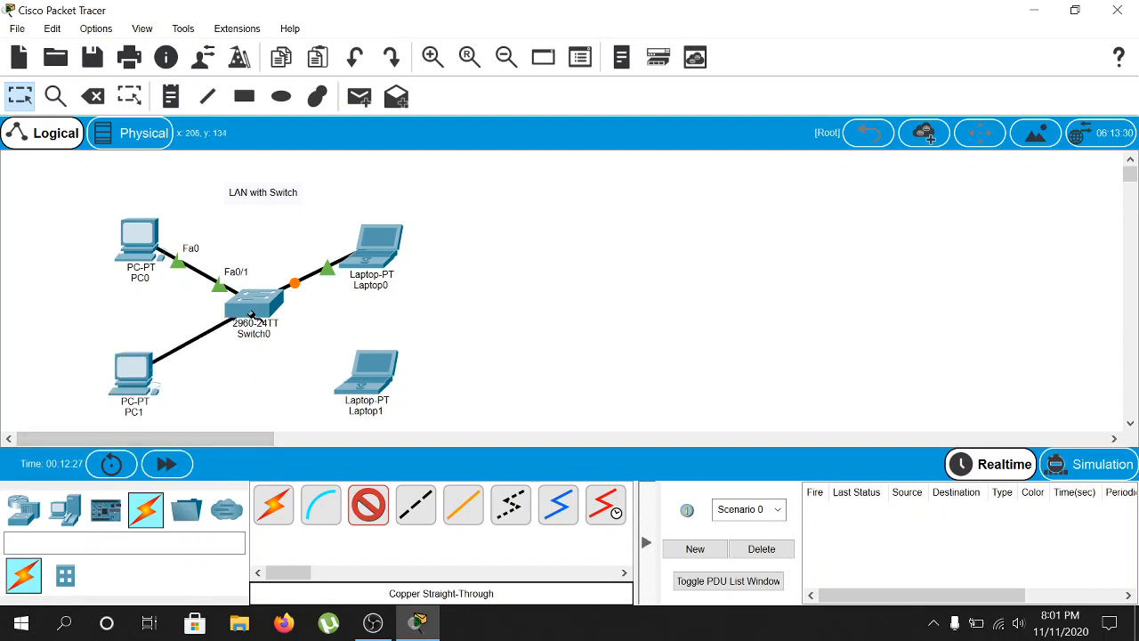
click(248, 304)
click(340, 36)
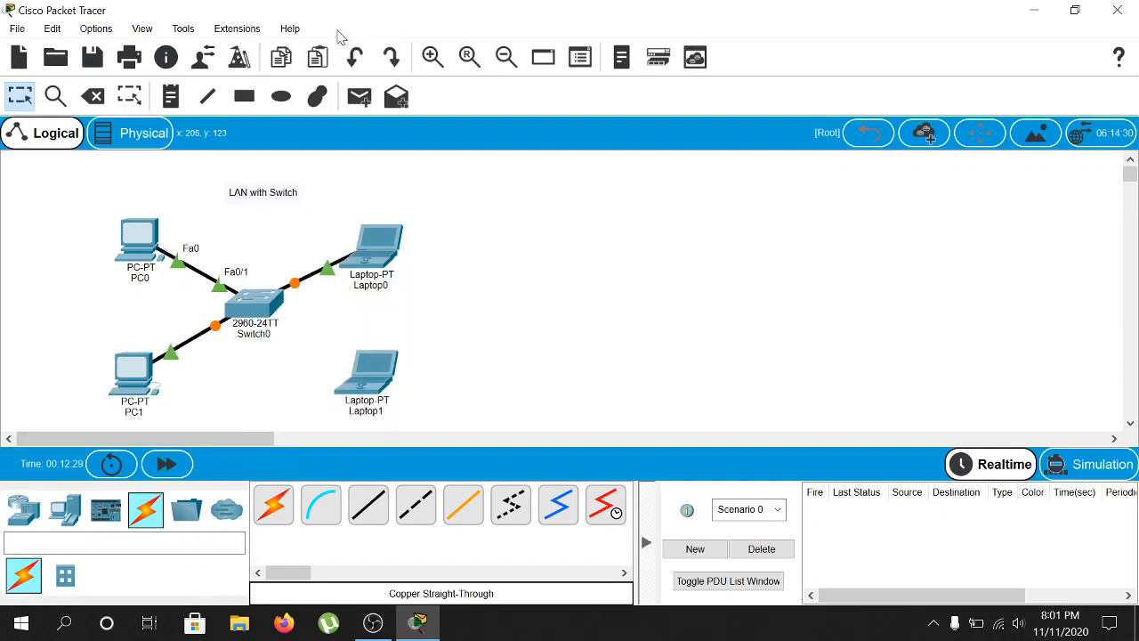
- Connect Laptop1 to Switch0's FastEthernet0/4 with a copper straight-through cable
click(369, 505)
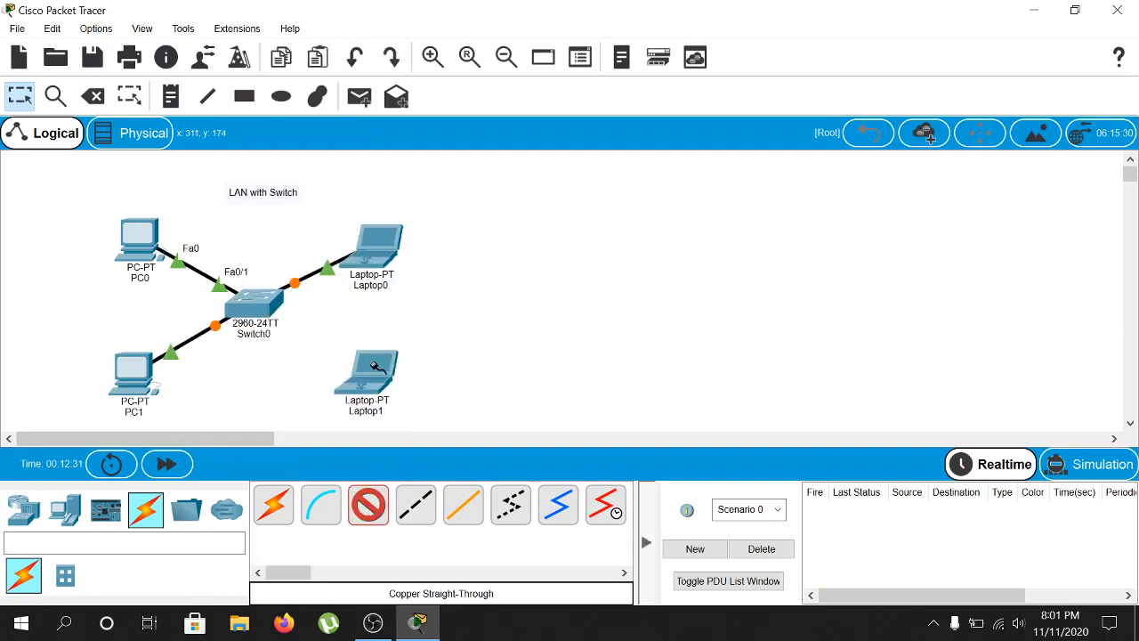
click(372, 373)
click(410, 436)
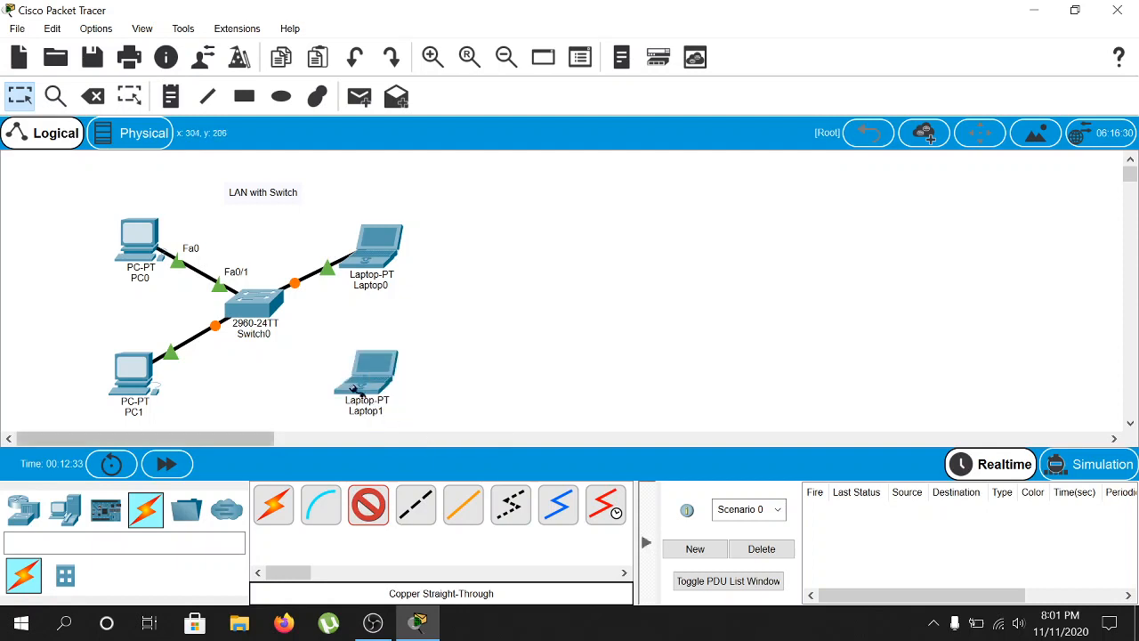
click(255, 302)
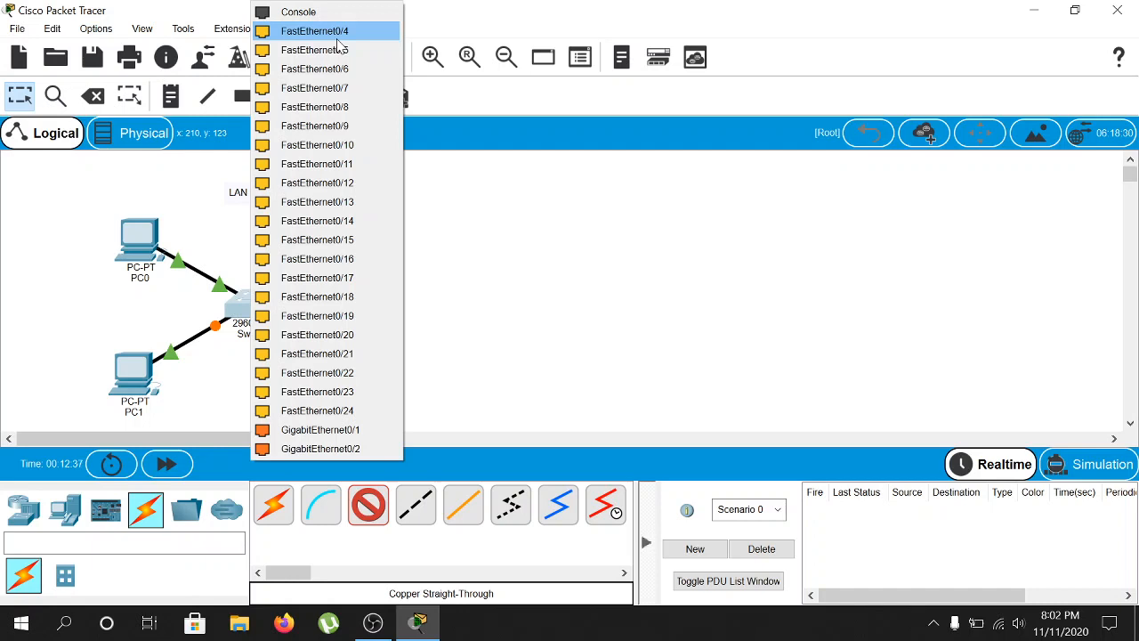
click(338, 40)
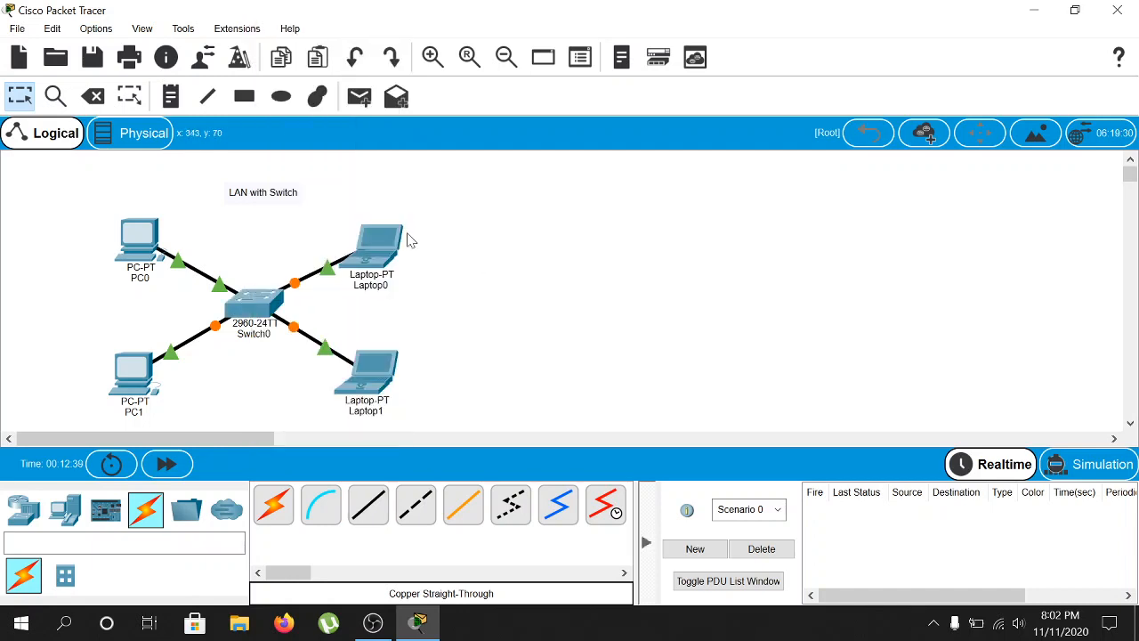
- Move Laptop0, PC0 and Switch0 slightly upward to tidy the LAN layout
mouse_move(398, 251)
mouse_down()
mouse_move(387, 247)
mouse_move(396, 242)
mouse_up()
click(479, 259)
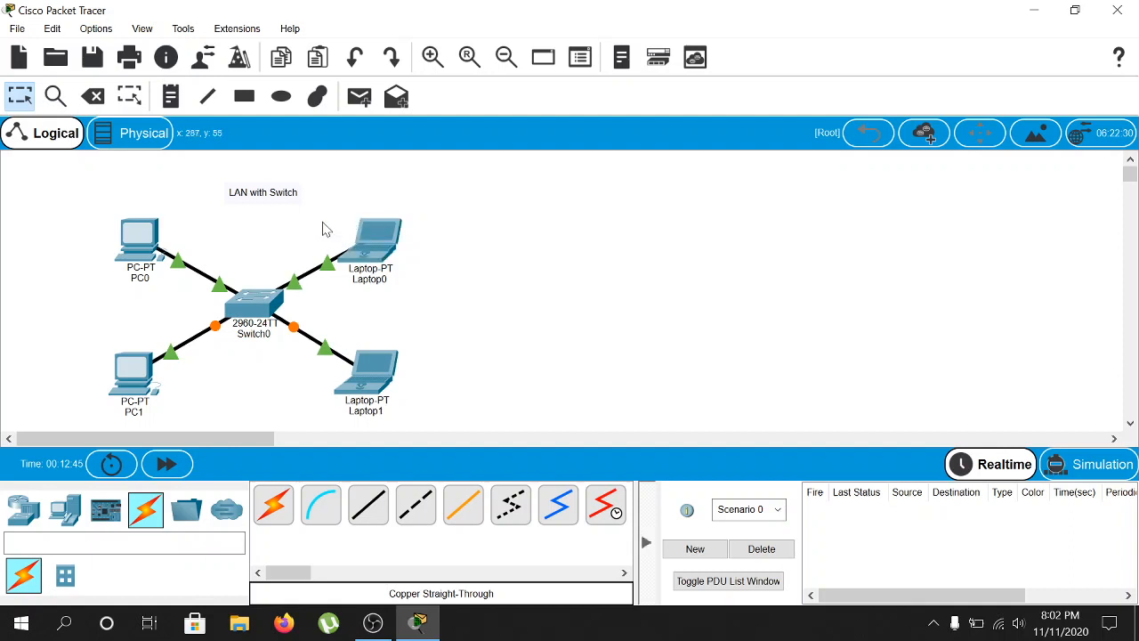
drag(150, 241, 148, 221)
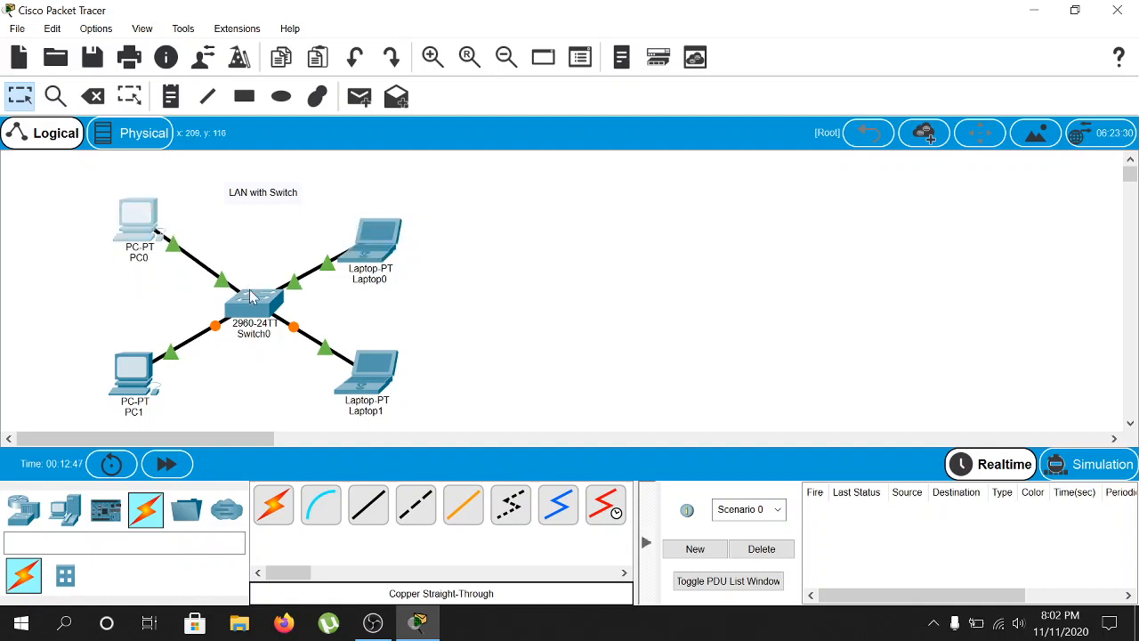
drag(252, 295, 254, 278)
drag(383, 234, 383, 214)
click(389, 370)
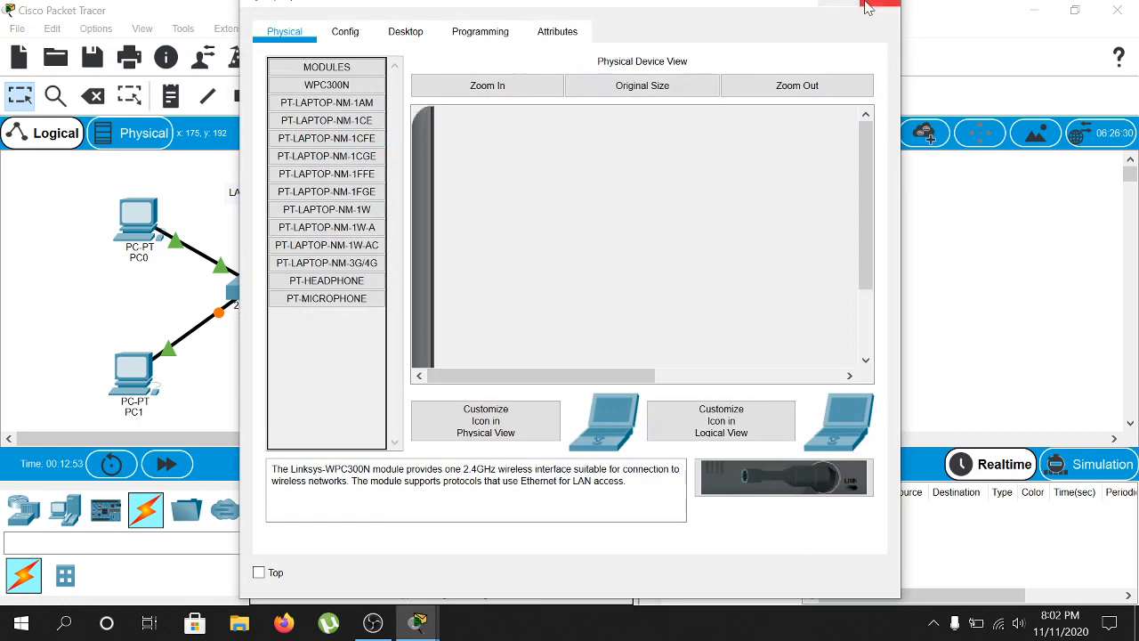
click(891, 7)
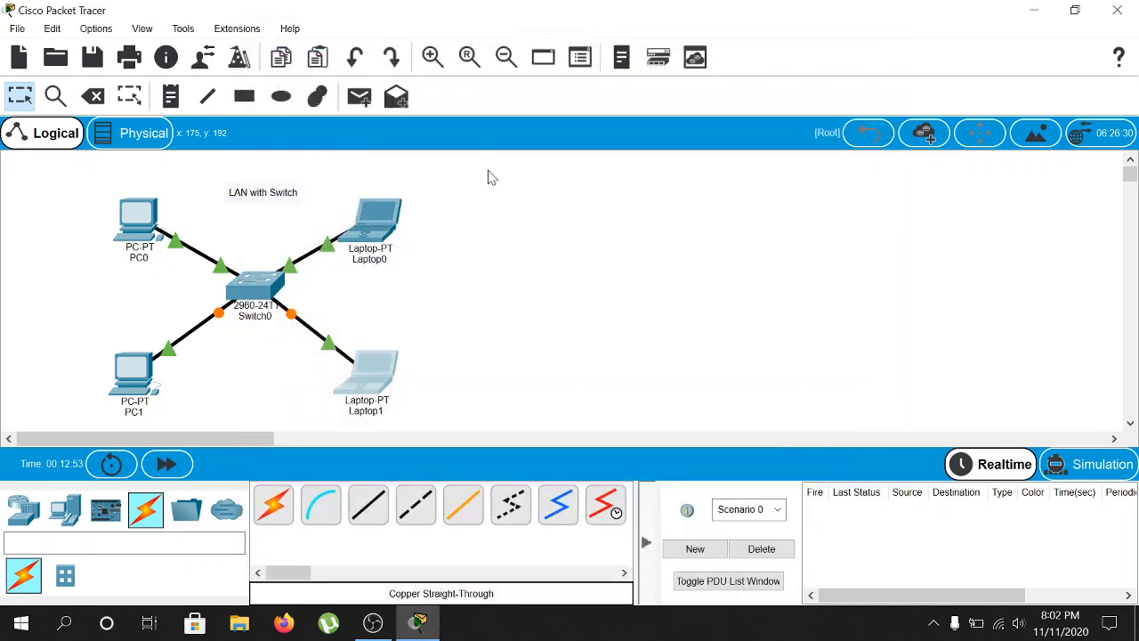
- Draw an unfilled ellipse with a black outline around the LAN devices and the "LAN with Switch" note
click(282, 99)
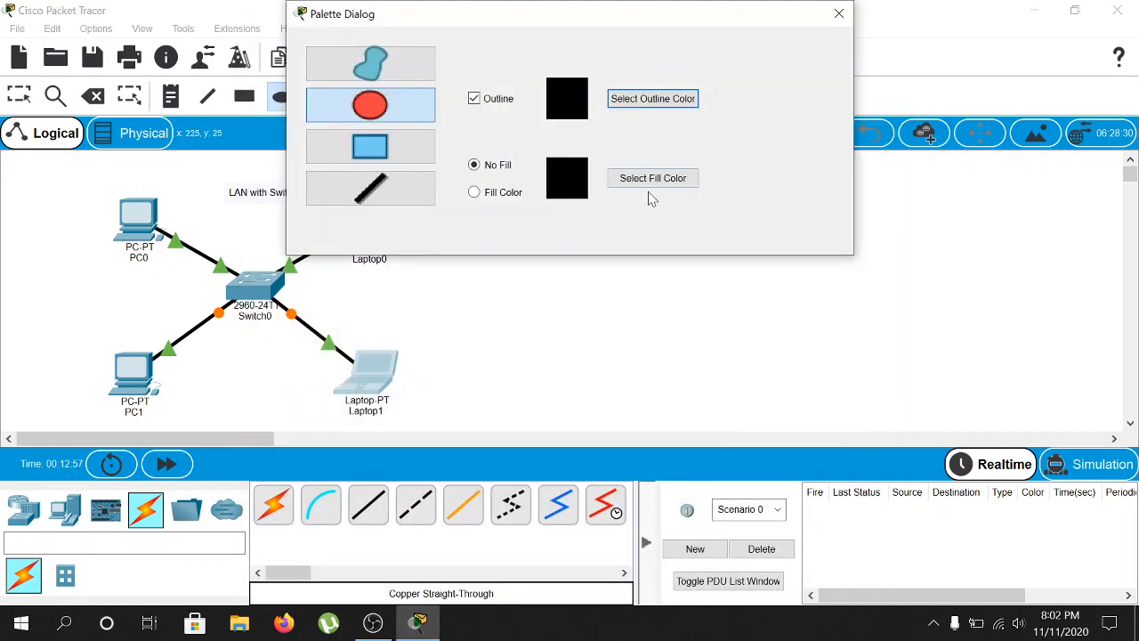
click(839, 13)
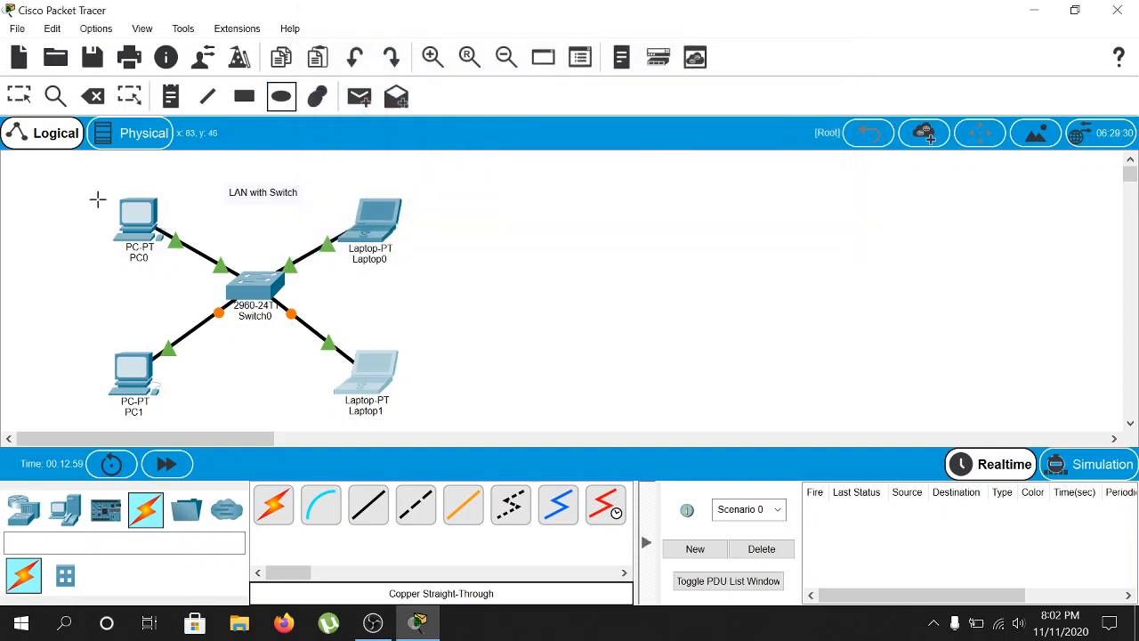
mouse_move(83, 175)
mouse_down()
mouse_move(315, 388)
mouse_move(468, 419)
mouse_move(493, 458)
mouse_move(508, 433)
mouse_up()
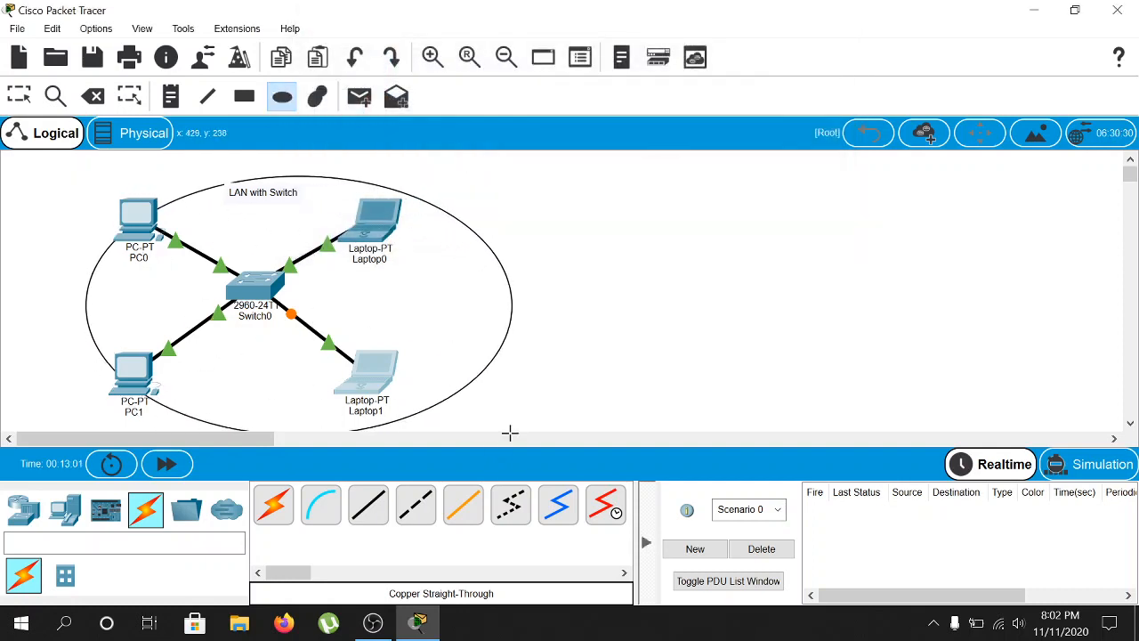
key(Escape)
click(479, 381)
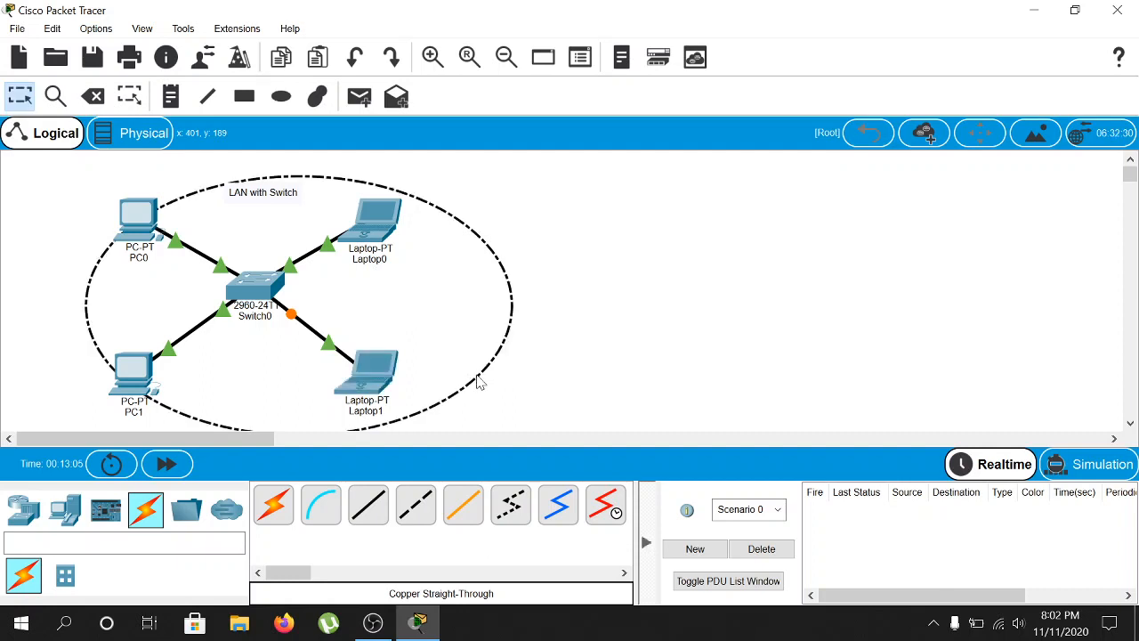
double_click(479, 381)
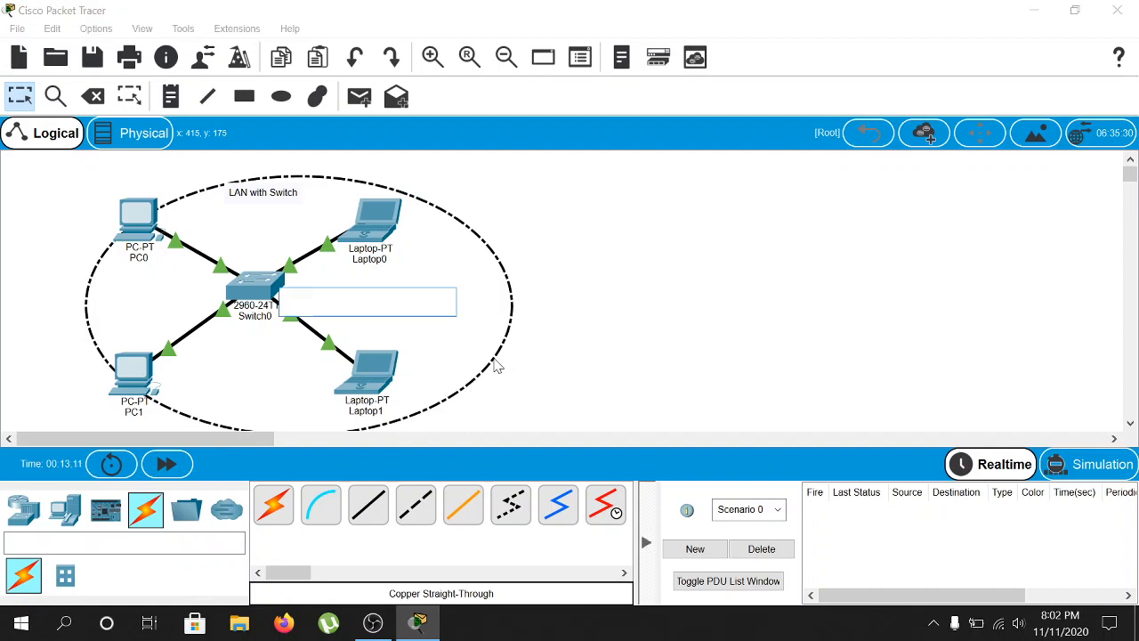
click(590, 347)
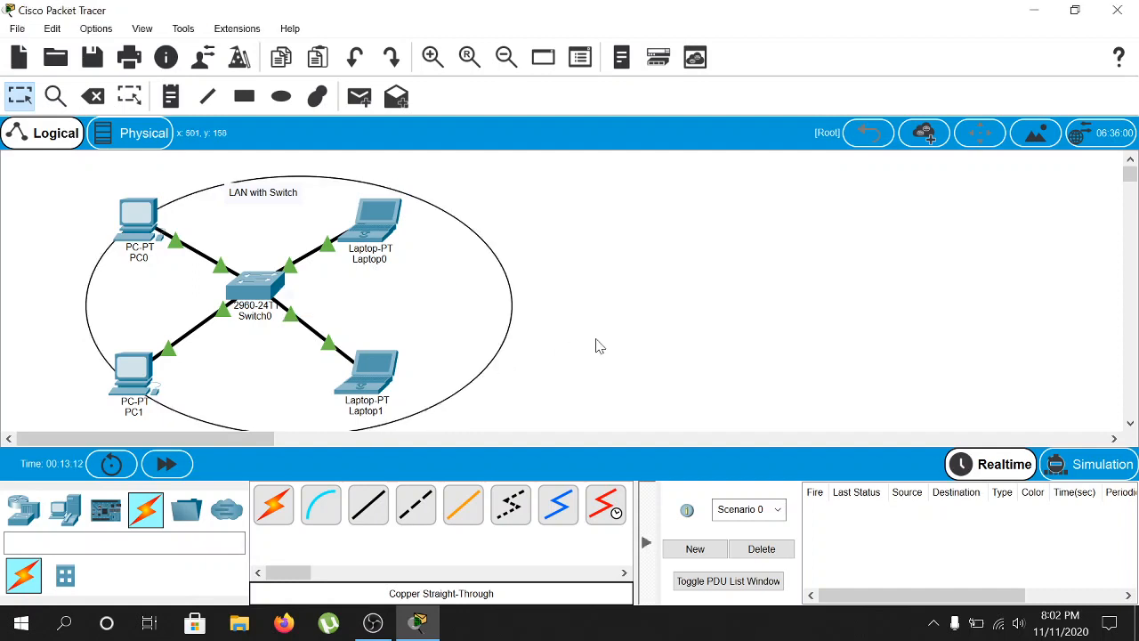
- Move the ellipse up and toward the PCs so it is centred around the LAN
click(514, 317)
drag(513, 308, 470, 295)
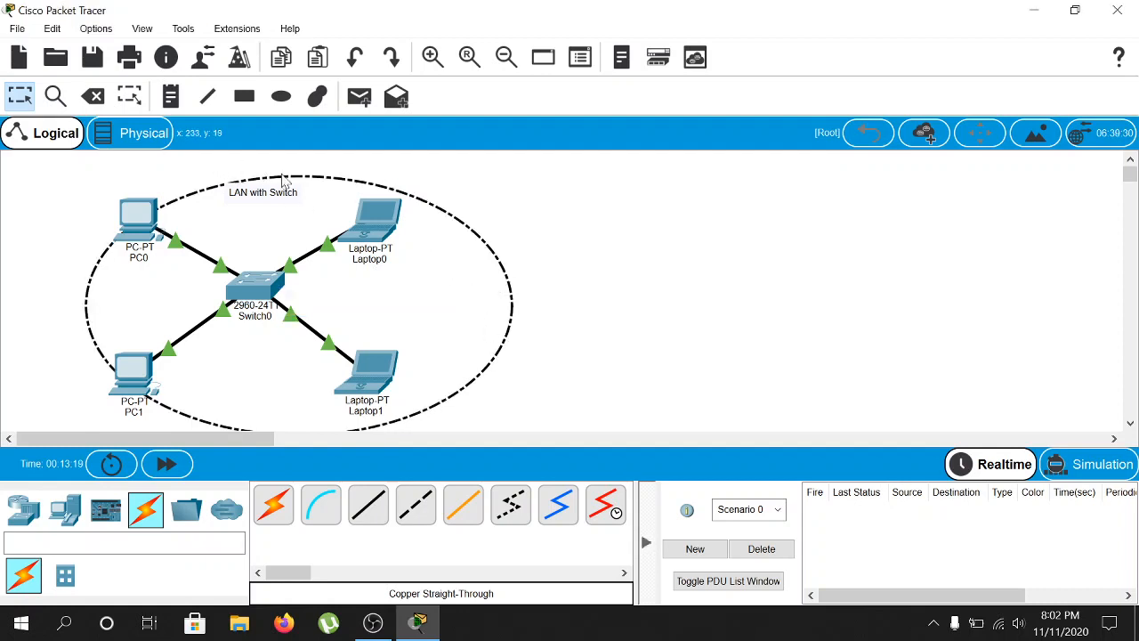
drag(338, 173, 307, 173)
click(320, 178)
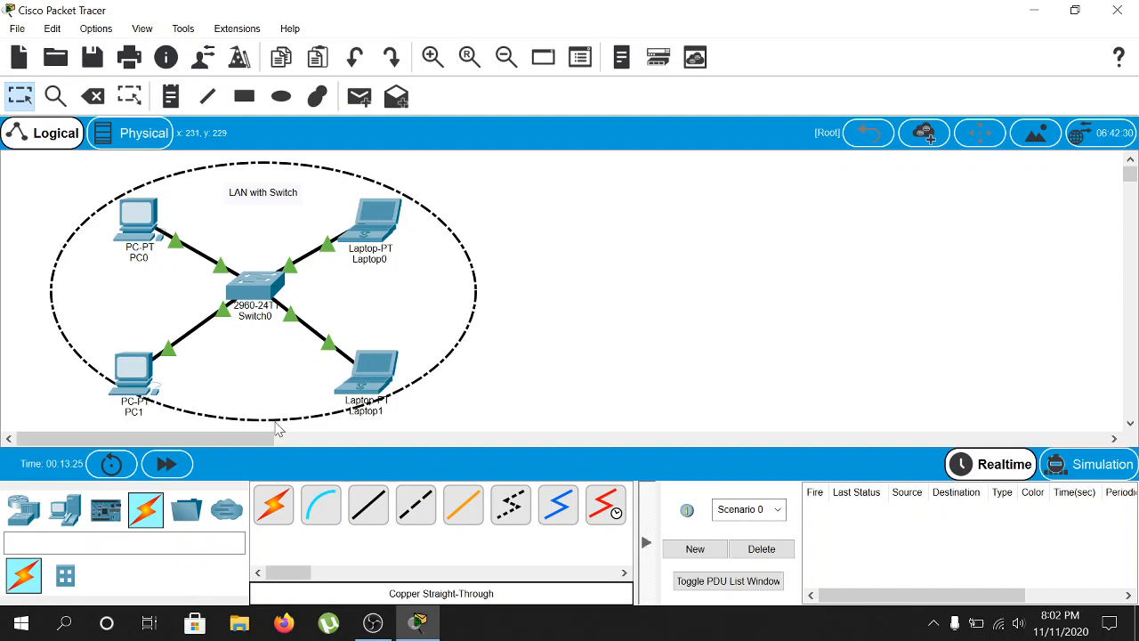
click(276, 426)
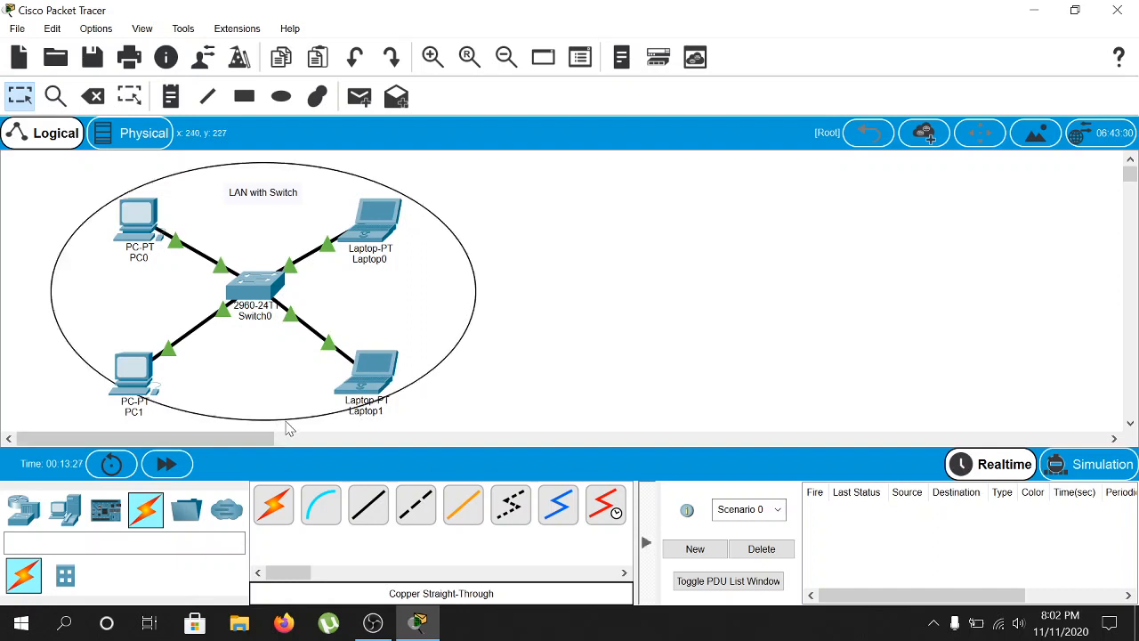
click(288, 422)
- Reposition Laptop1, PC1, PC0 and Laptop0 closer to the switch so all four devices sit inside the ellipse
mouse_move(355, 411)
mouse_down()
mouse_move(363, 423)
mouse_move(334, 384)
mouse_up()
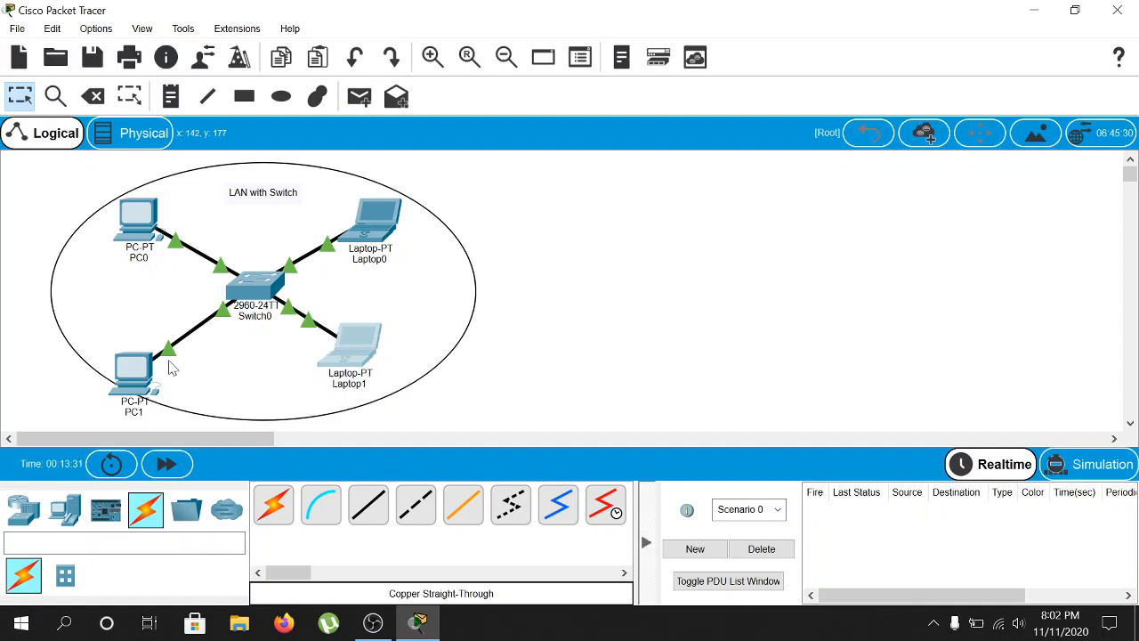
drag(147, 379, 158, 346)
drag(147, 228, 181, 234)
drag(383, 210, 381, 221)
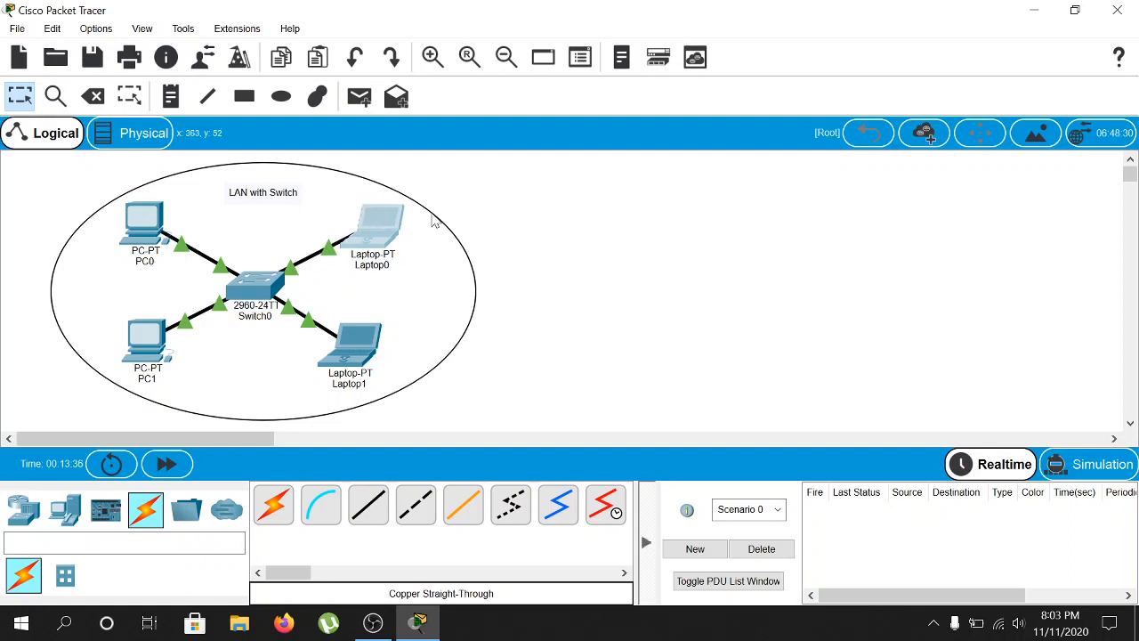
drag(344, 335, 358, 340)
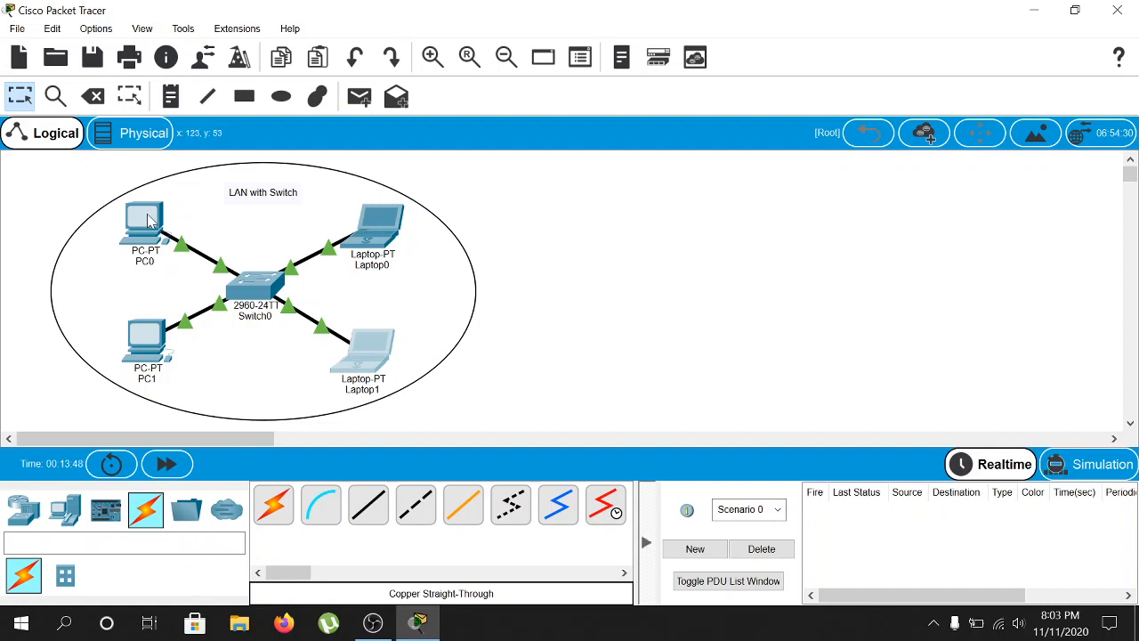
- Assign PC0 the static IPv4 address 192.168.1.1 with subnet mask 255.255.255.0 and close its configuration window
mouse_move(149, 220)
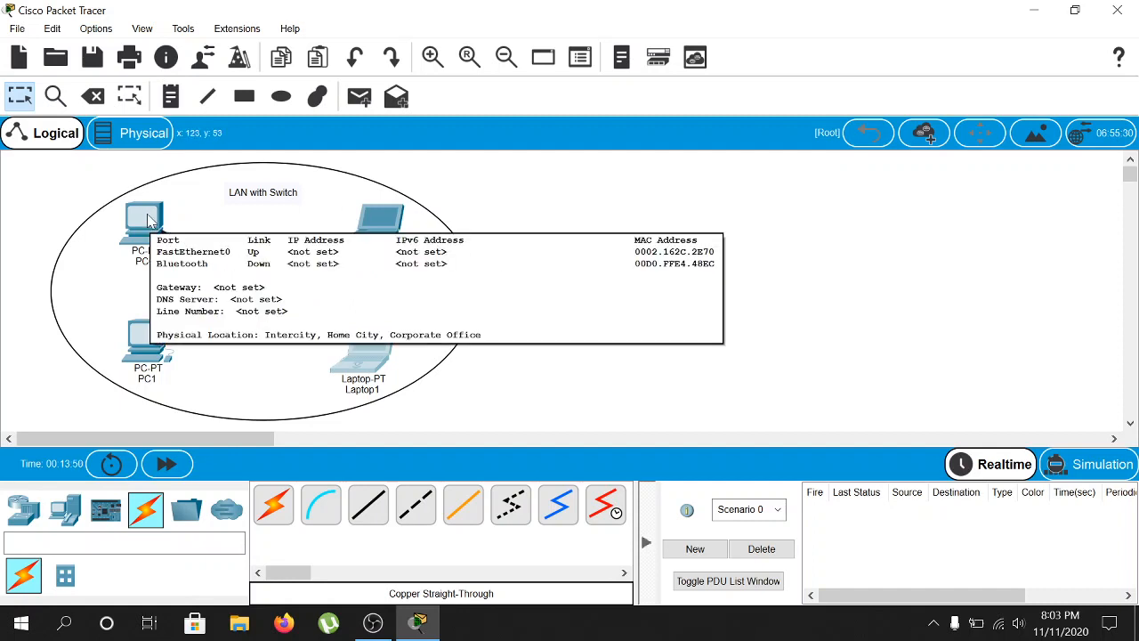
click(149, 220)
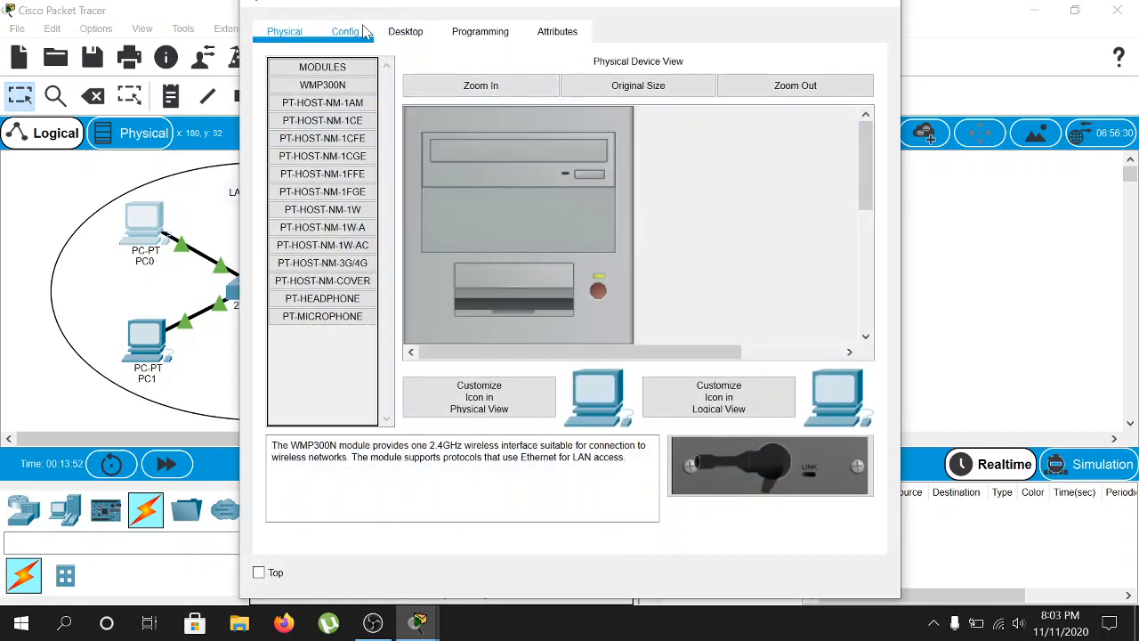
click(405, 31)
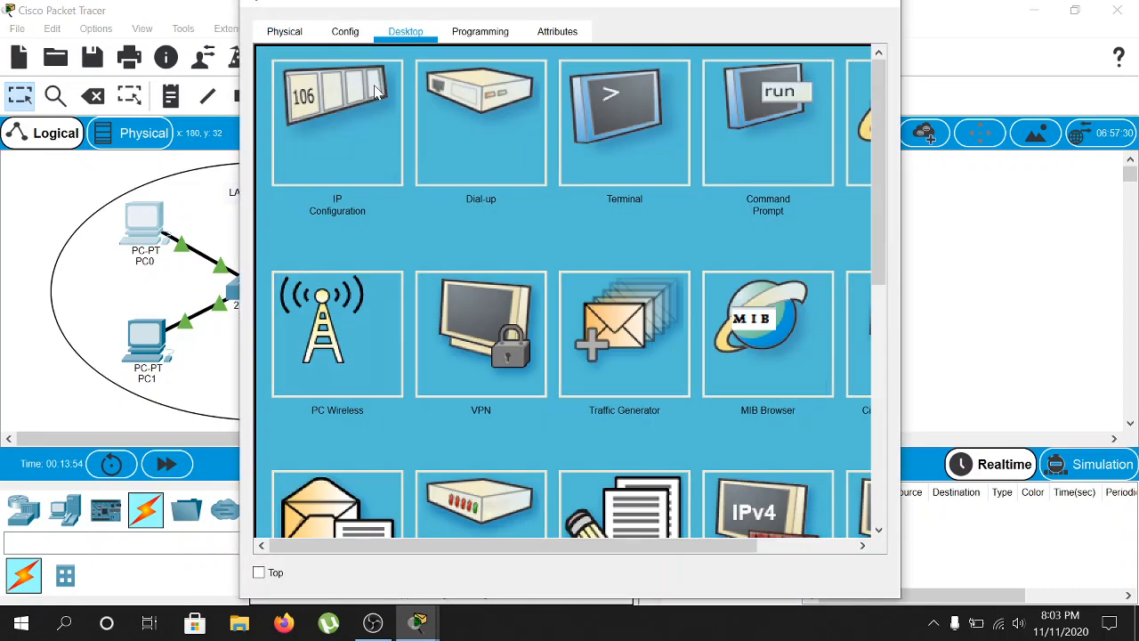
click(349, 137)
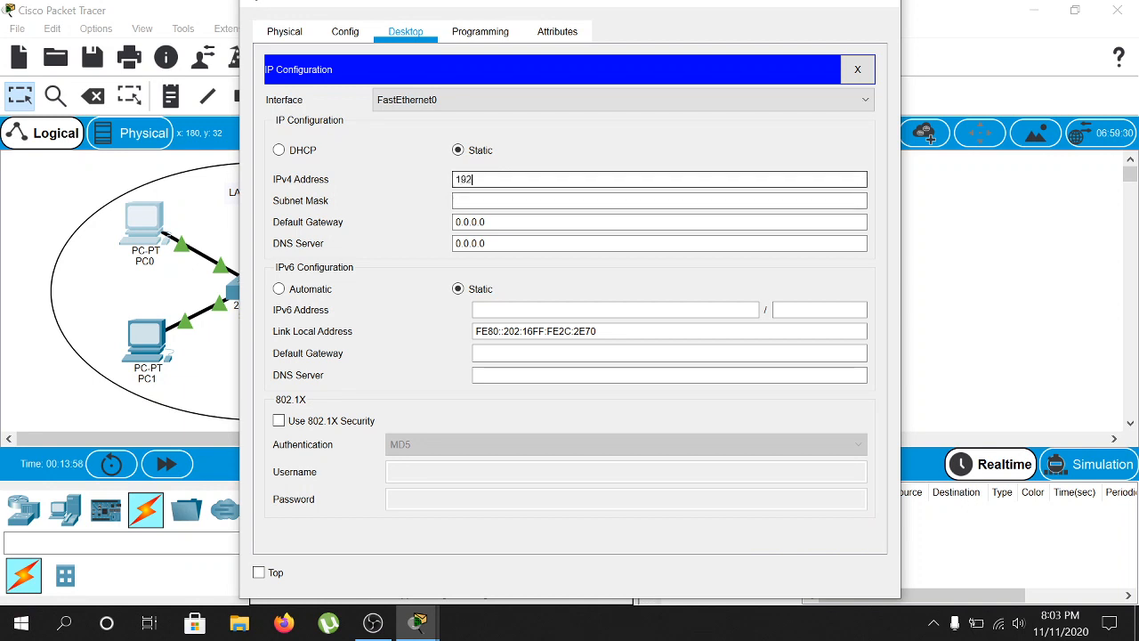
text(192.168.)
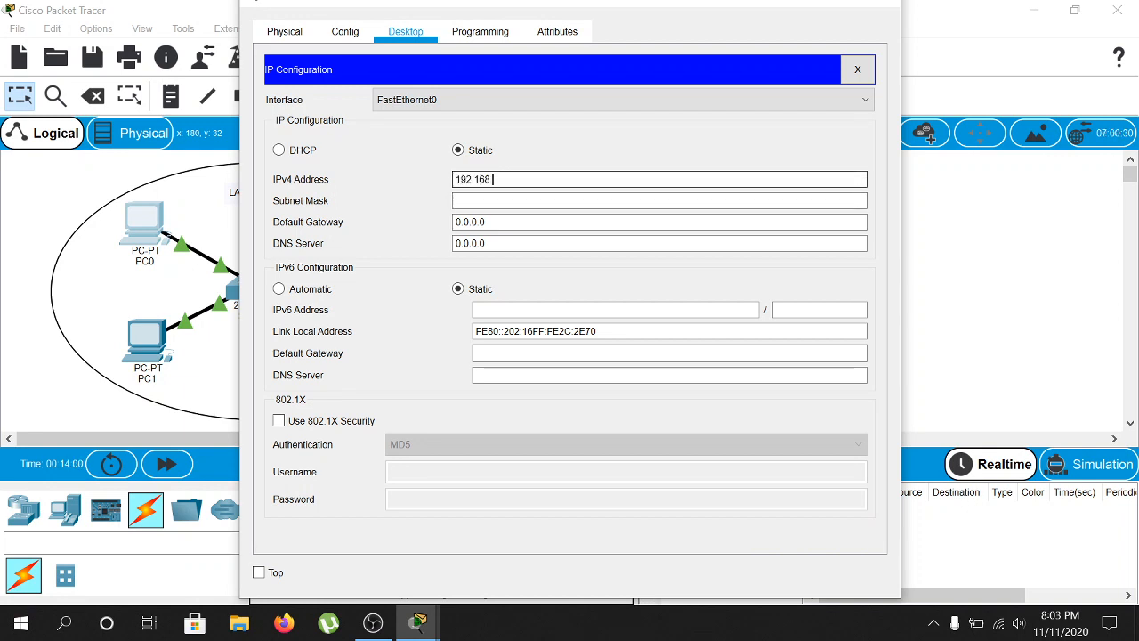
text(1.1)
key(Tab)
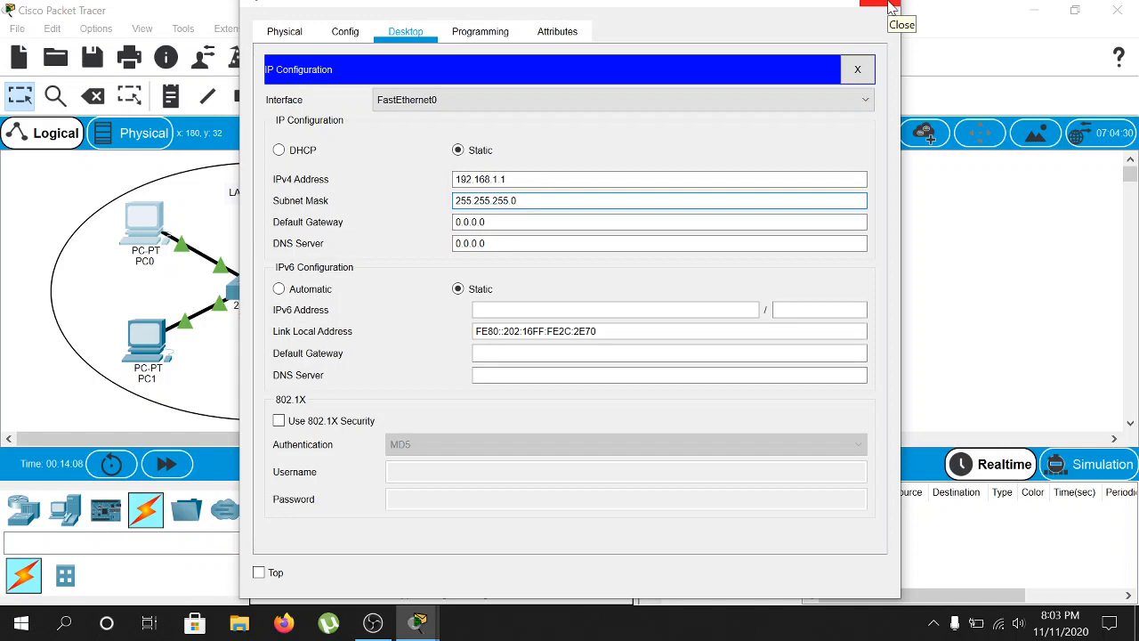
click(891, 7)
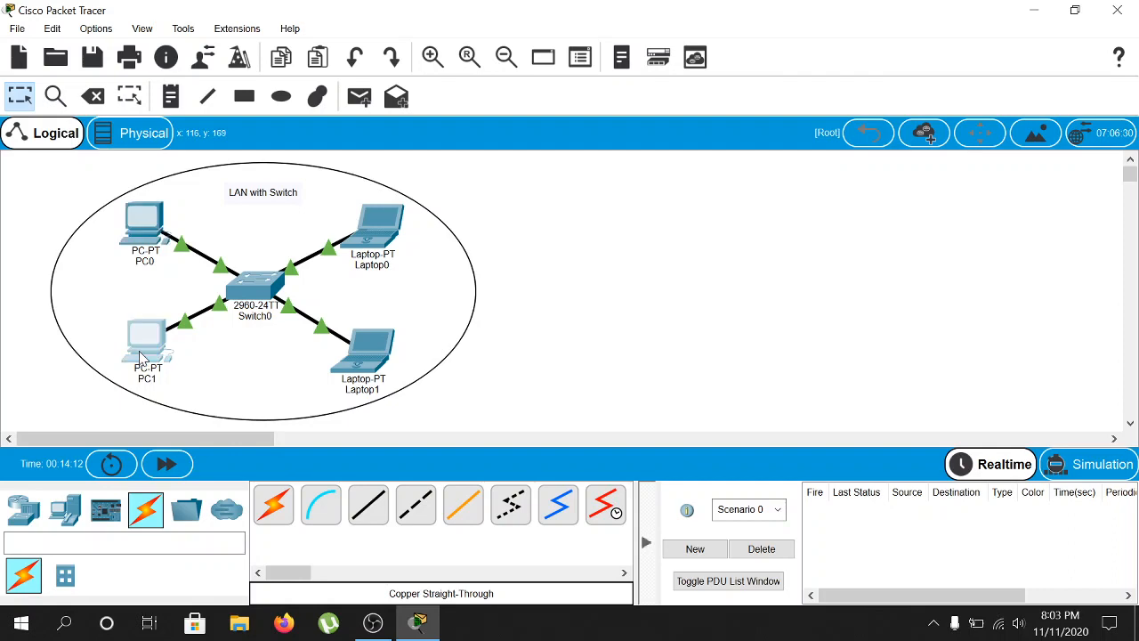
- Assign PC1 the static IPv4 address 192.168.1.2 with subnet mask 255.255.255.0 and close its configuration window
click(145, 222)
click(432, 34)
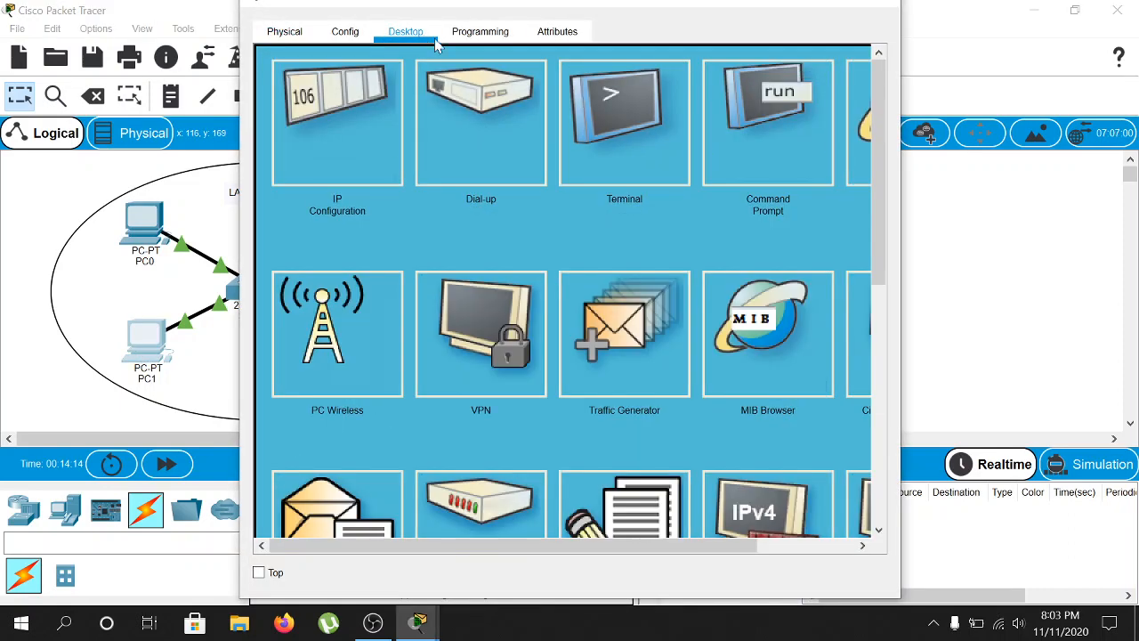
click(756, 98)
click(857, 69)
click(346, 124)
click(595, 179)
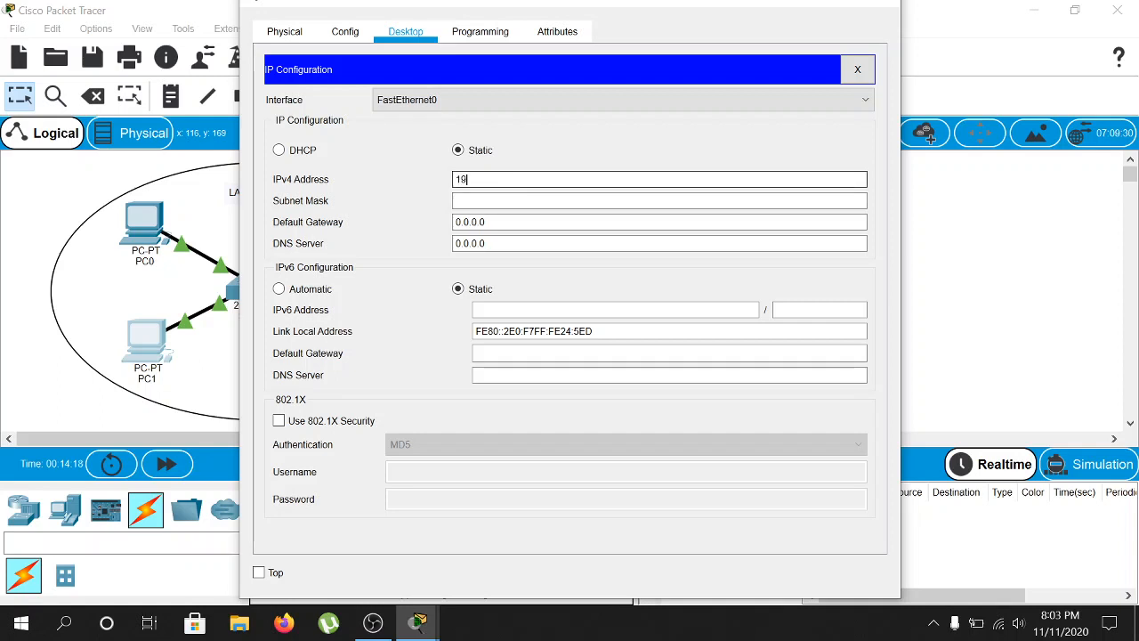
text(192.168.)
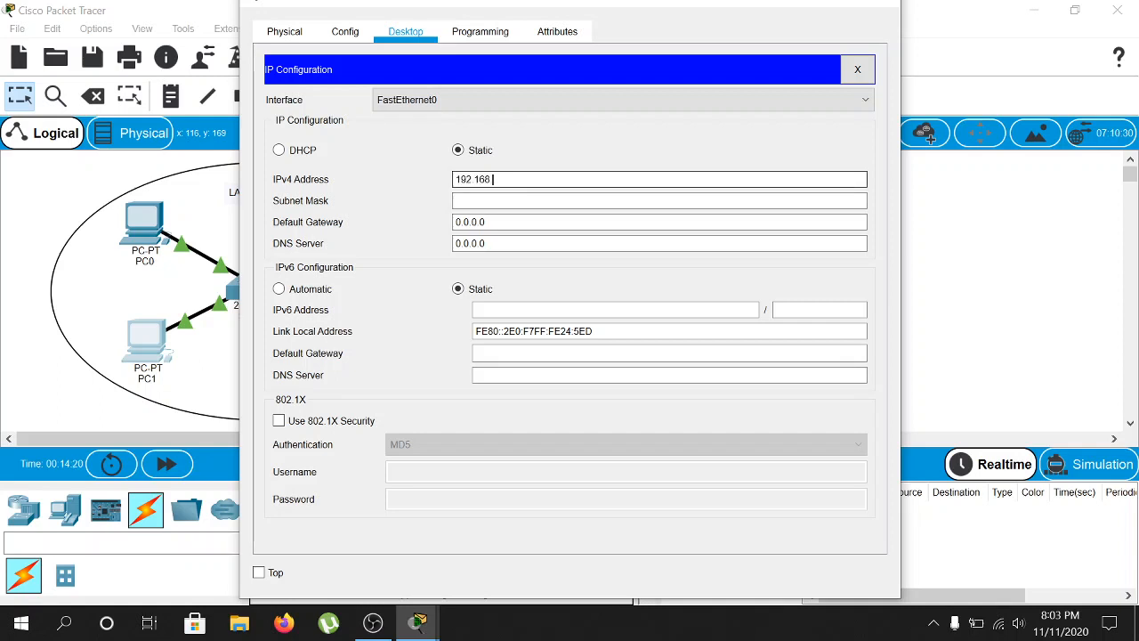
text(1.2)
key(Tab)
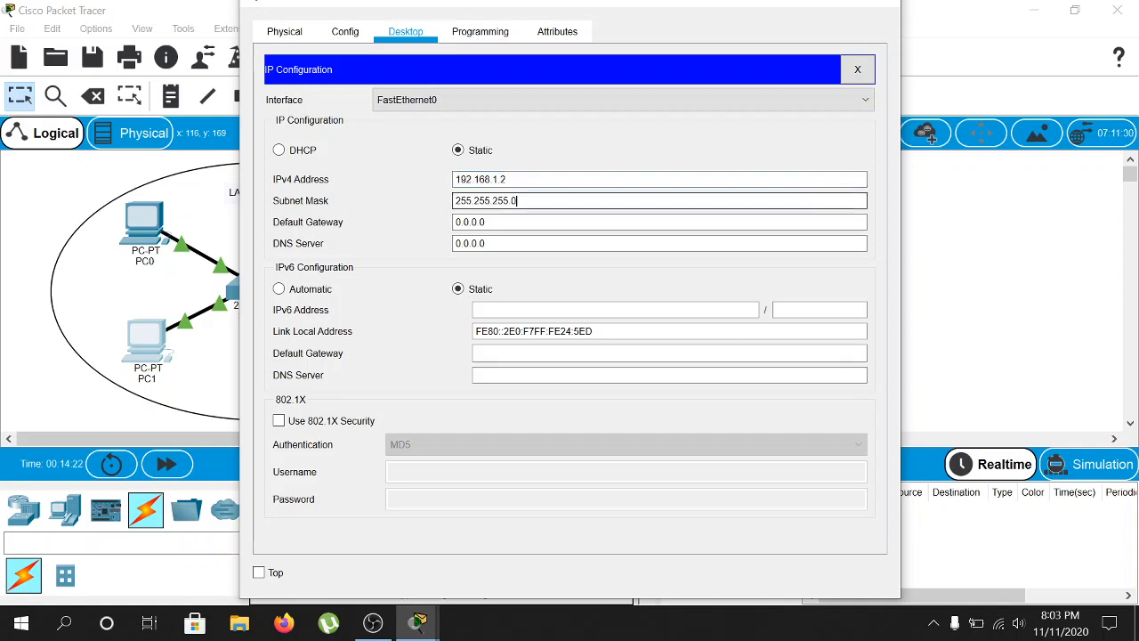
click(893, 7)
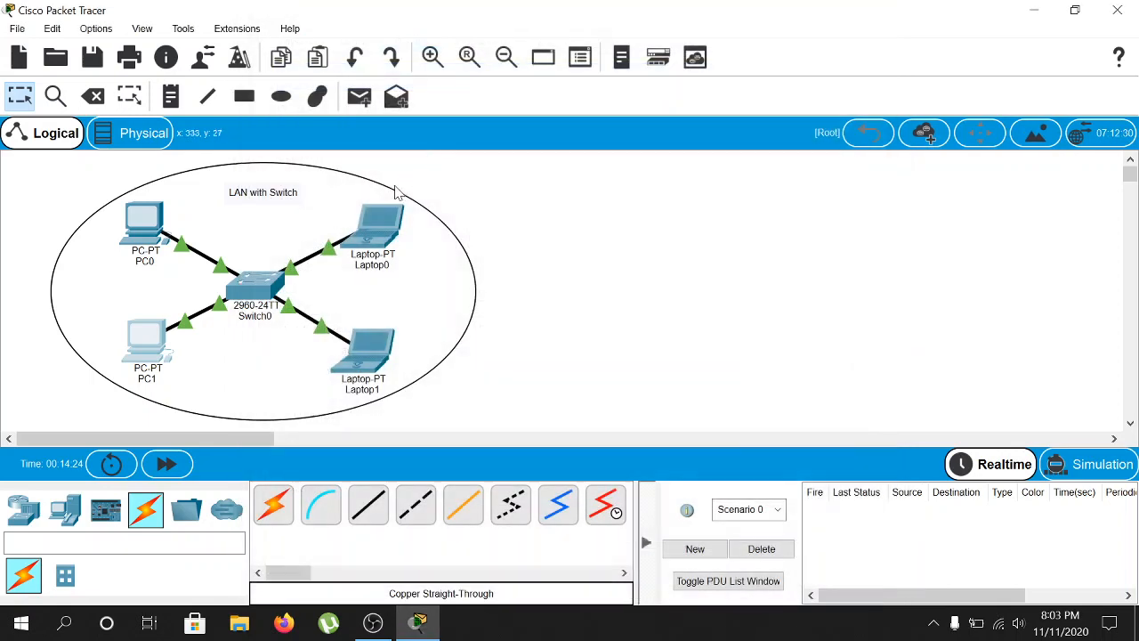
- Assign Laptop0 the static IPv4 address 192.168.1.3 with subnet mask 255.255.255.0 and close its configuration window
click(390, 227)
click(405, 31)
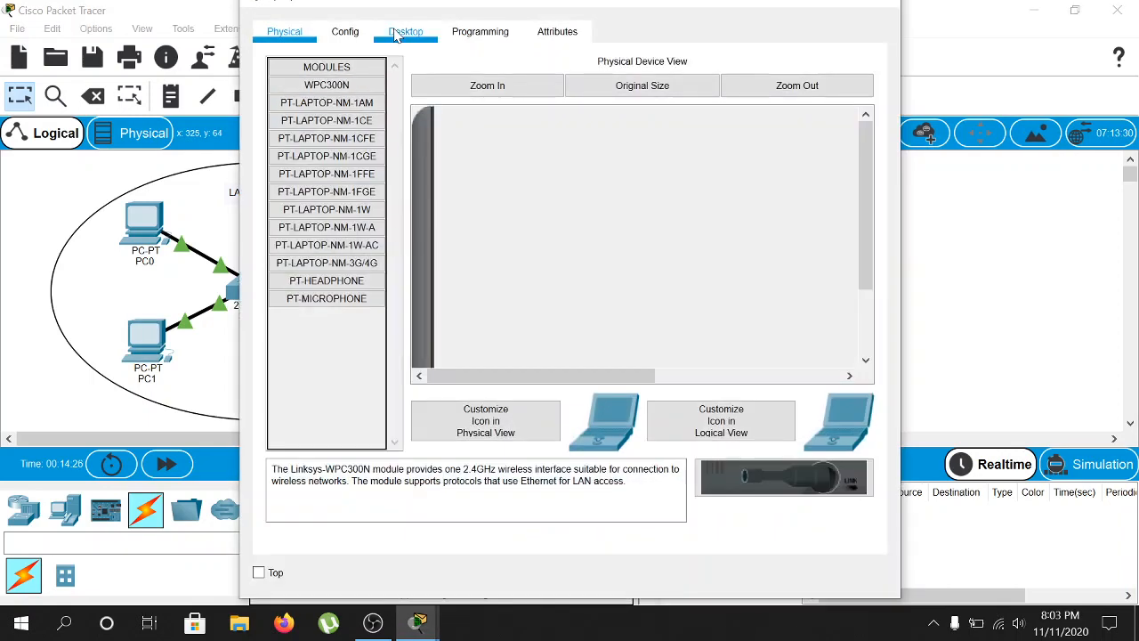
click(345, 139)
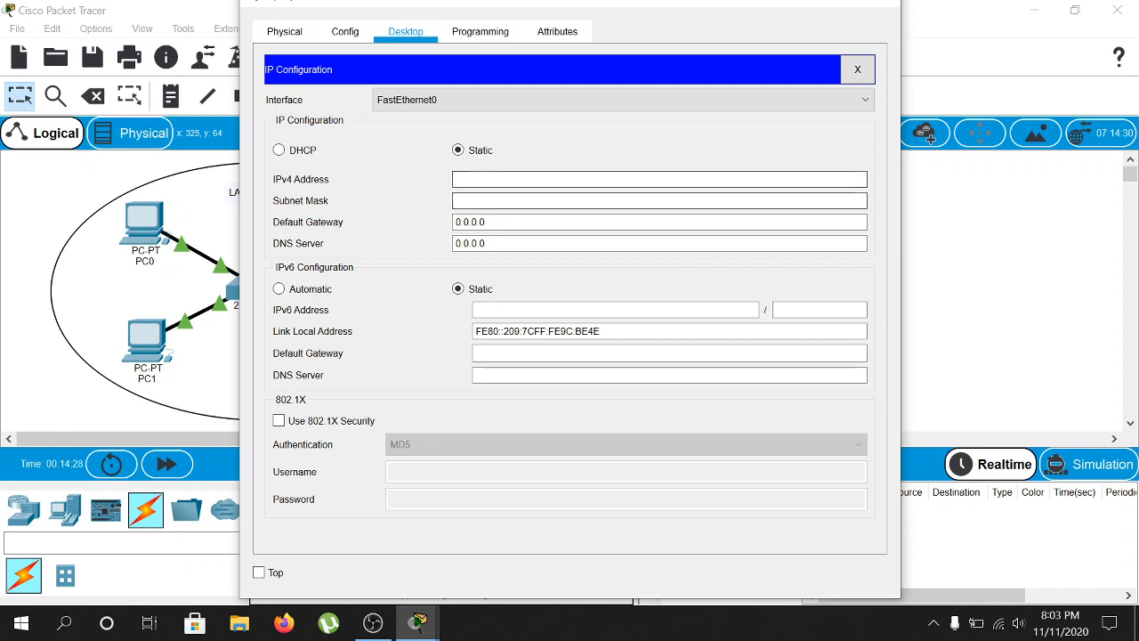
click(499, 179)
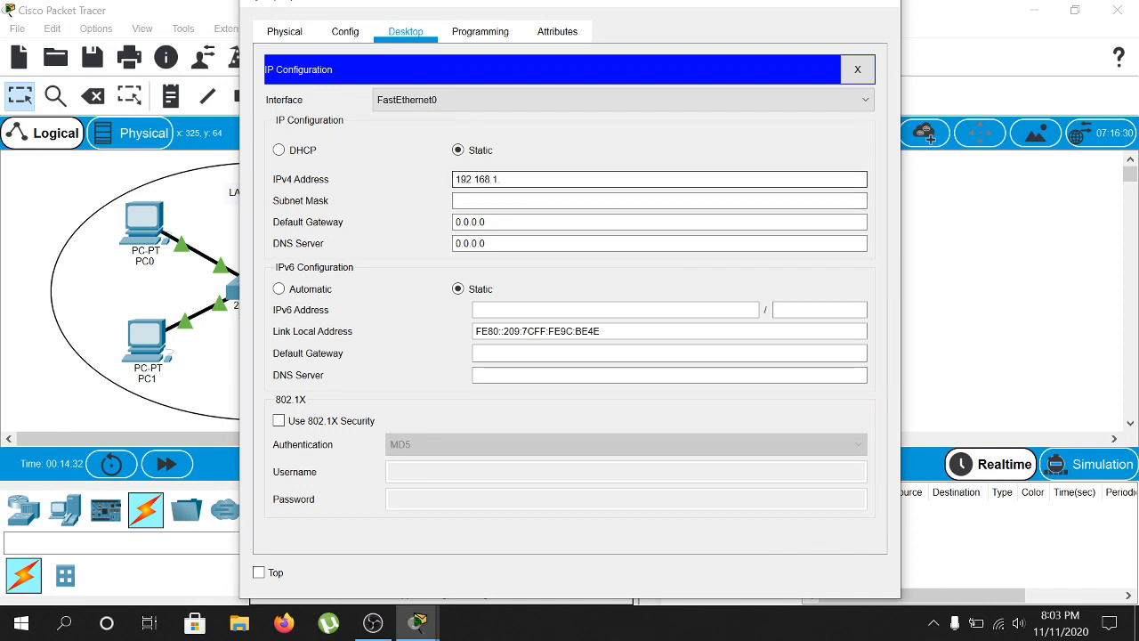
text(192.168.1.3)
click(522, 201)
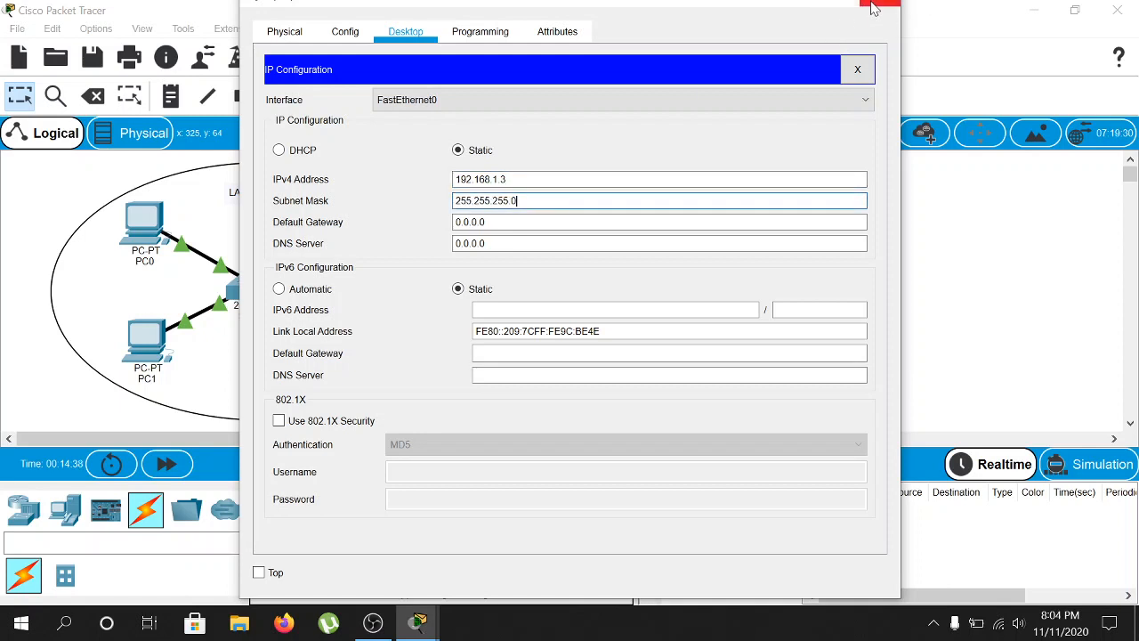
click(874, 8)
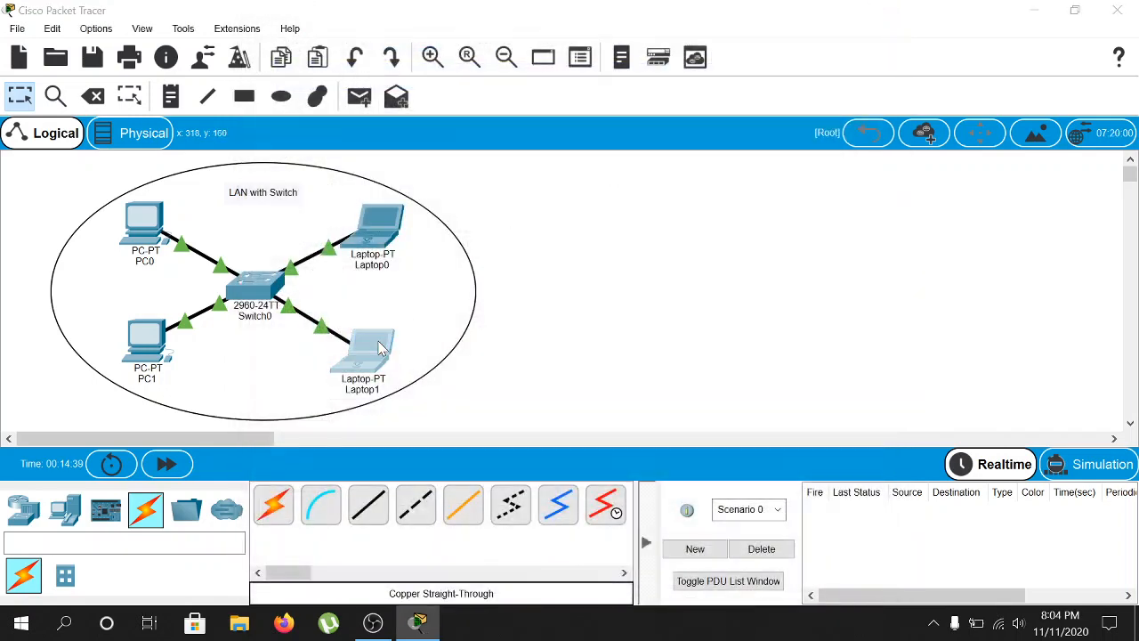
- Assign Laptop1 the static IPv4 address 192.168.1.4 with the default subnet mask and close its configuration window
click(379, 347)
click(405, 31)
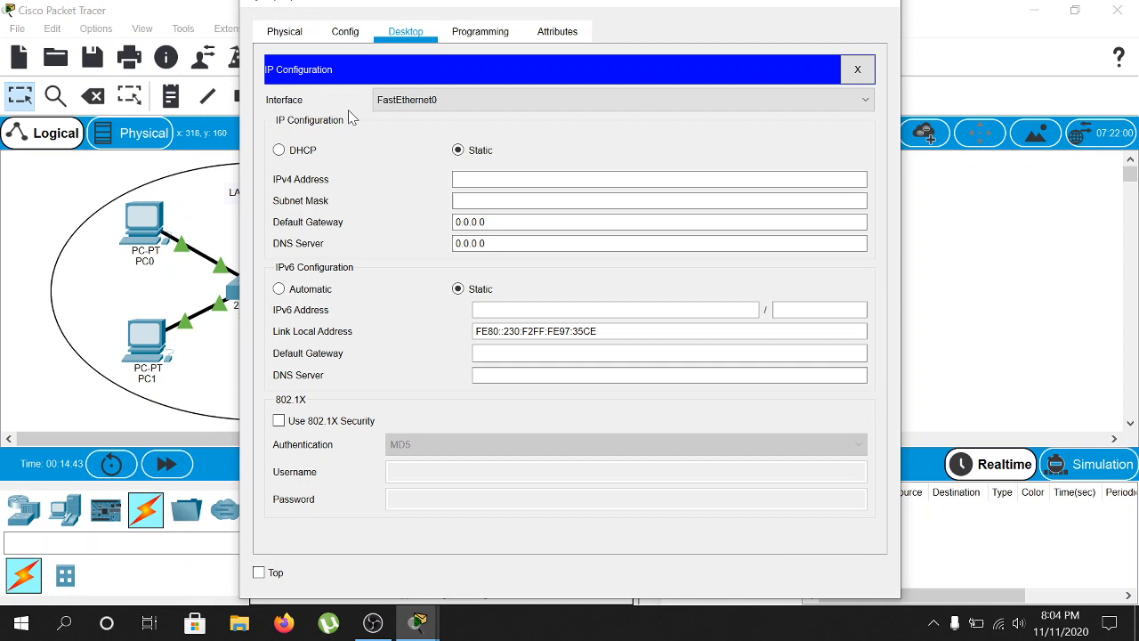
click(494, 179)
text(192.168)
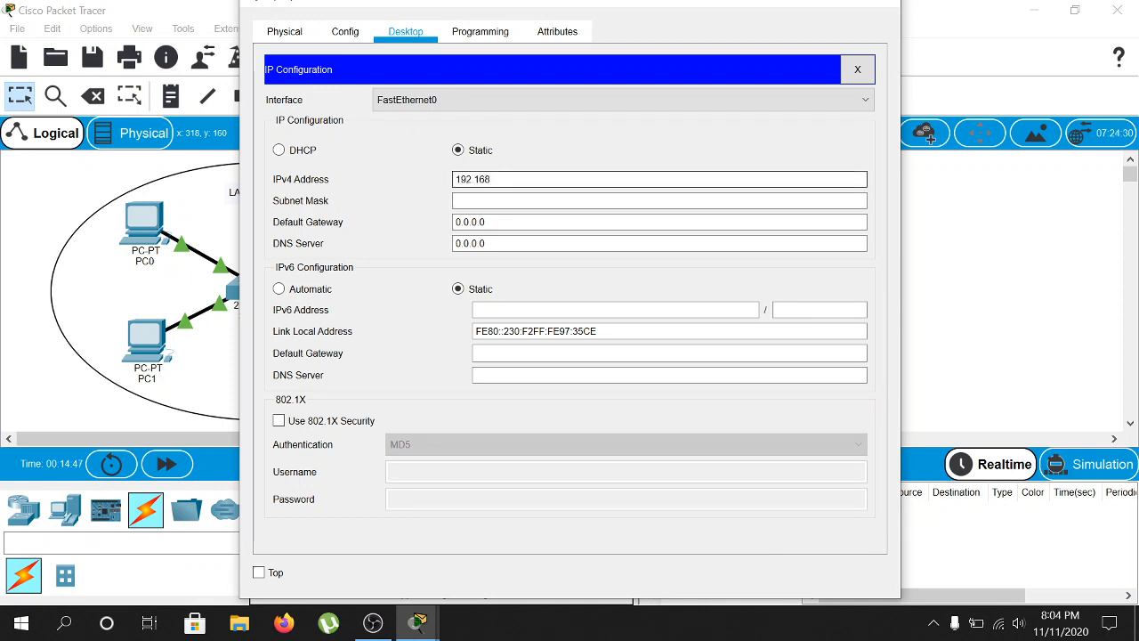
text(.1.4)
key(Tab)
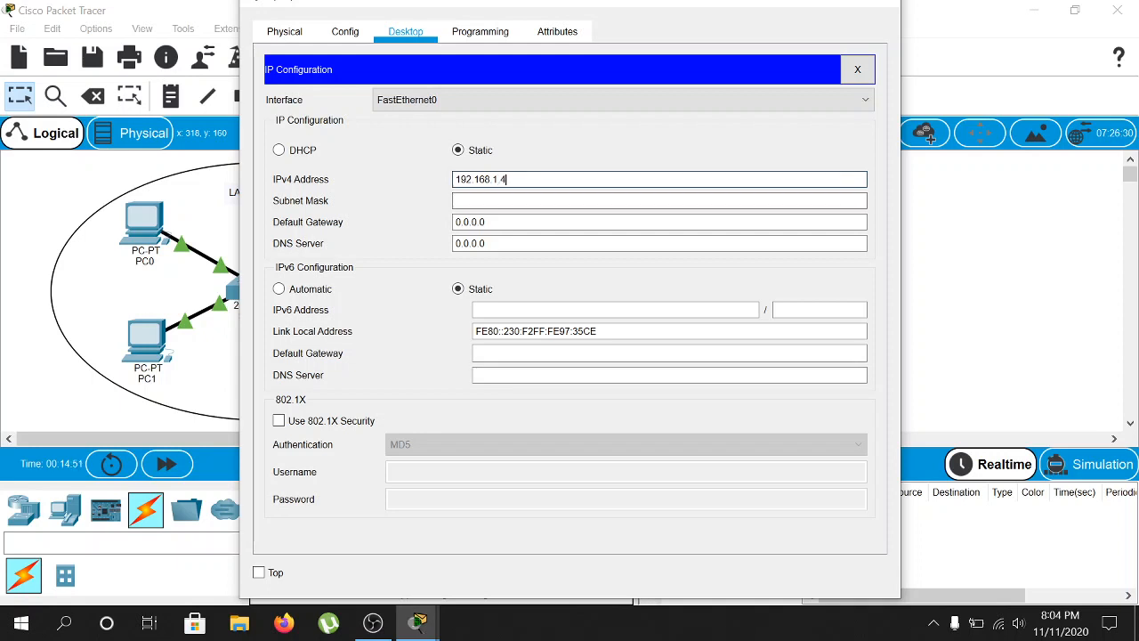
click(890, 9)
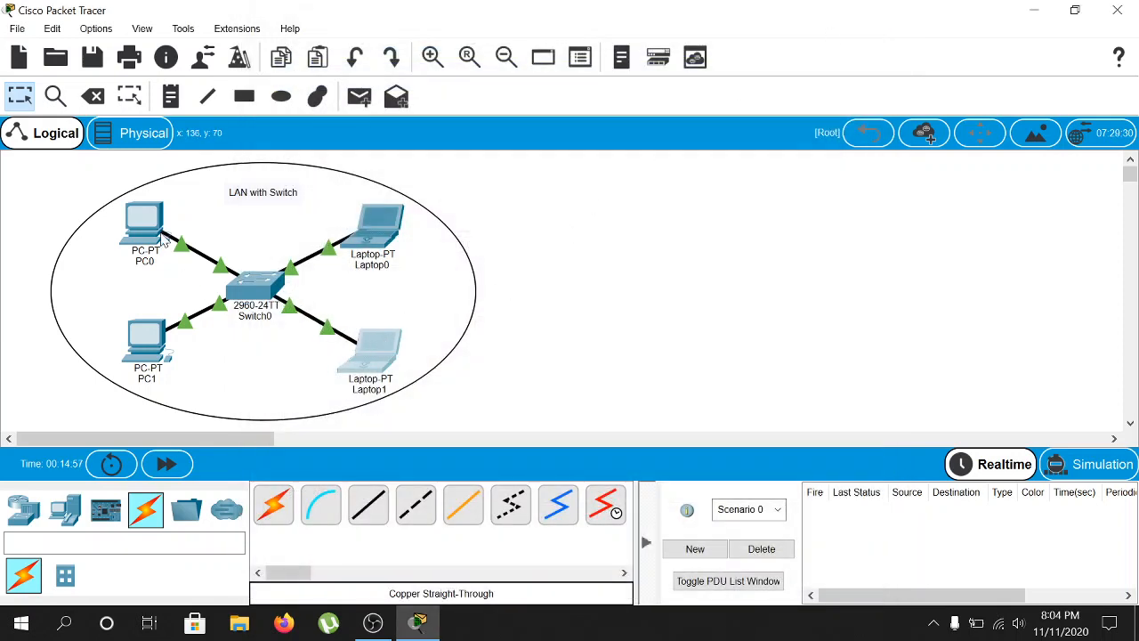
- Shift PC0 slightly closer to the switch
drag(145, 218, 153, 221)
click(376, 216)
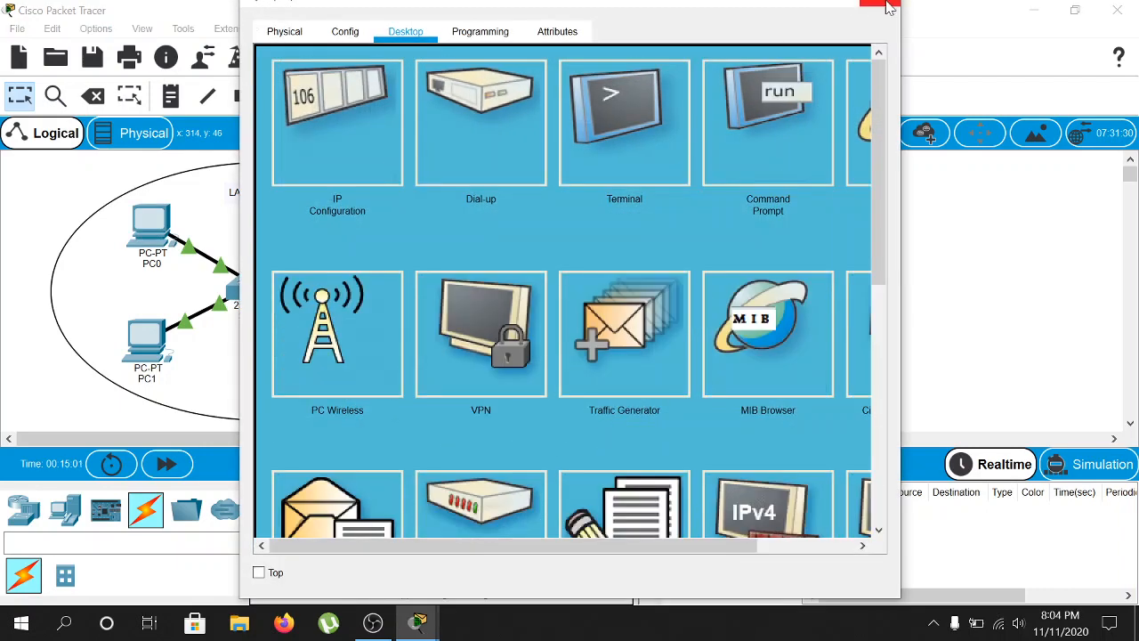
click(880, 8)
click(529, 233)
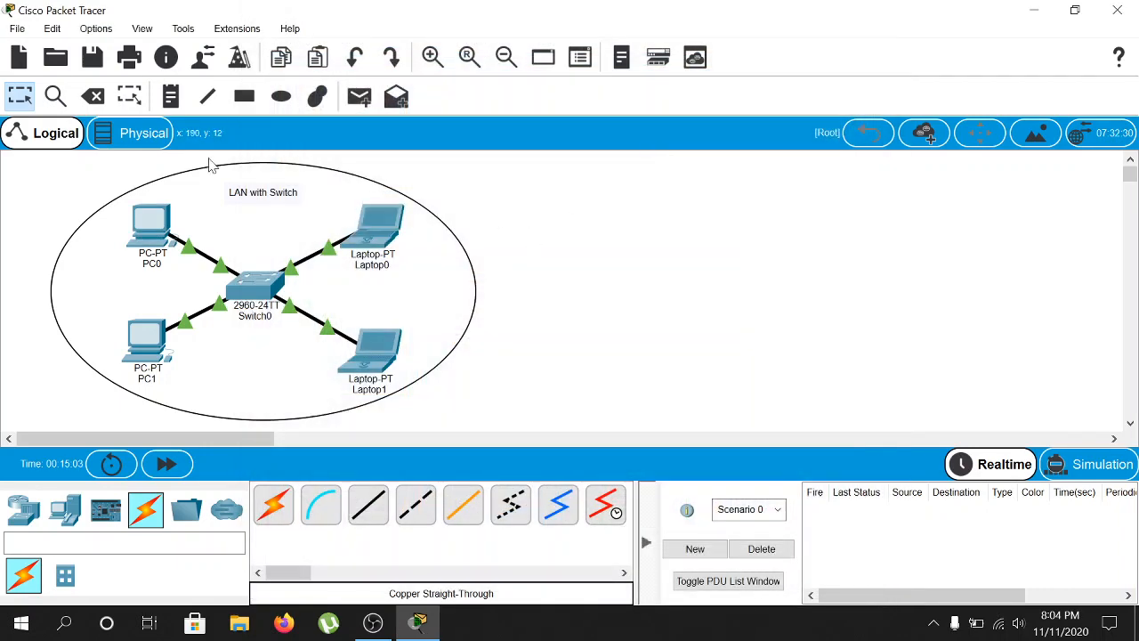
- Add a text note reading 192.168.1.1 and place it beside PC0's name label
click(171, 96)
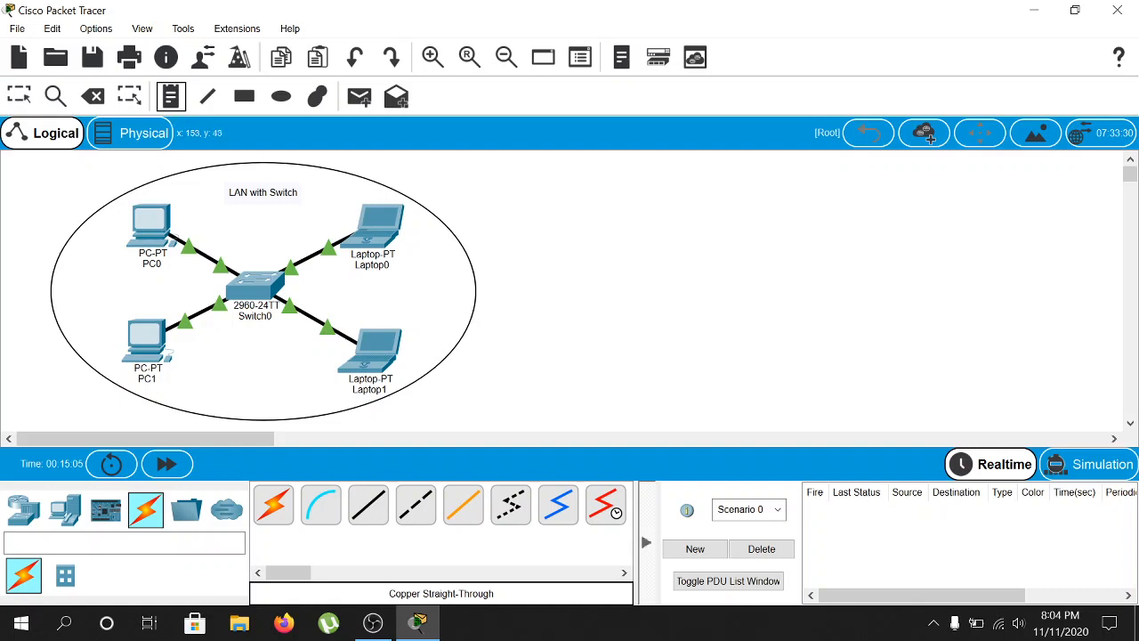
click(190, 211)
text(192)
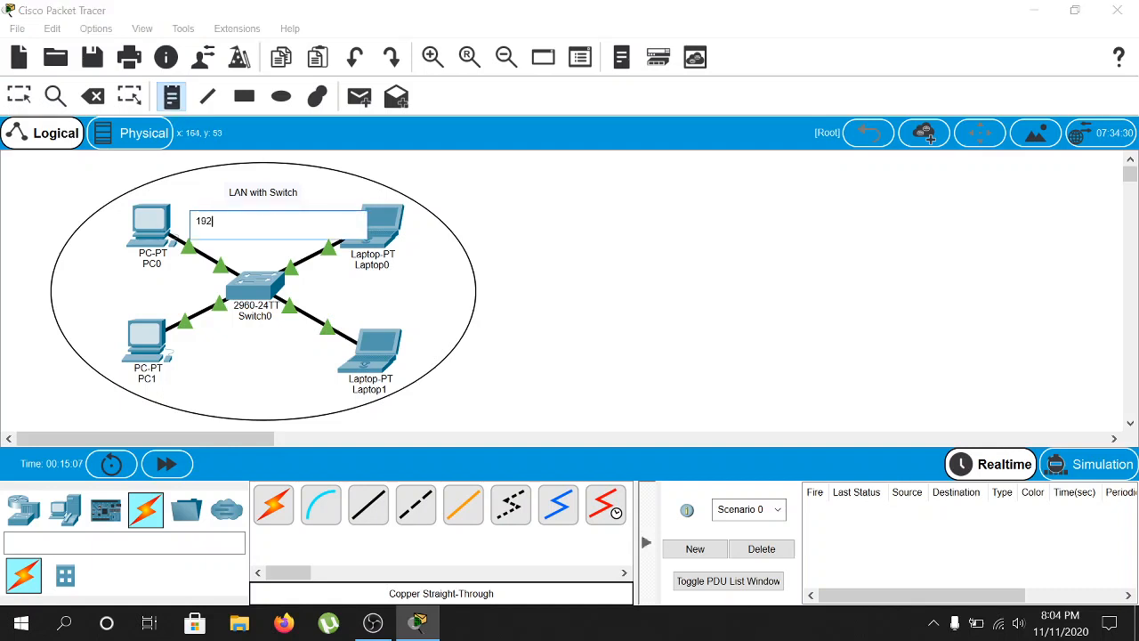
text(.168.1.1)
key(Escape)
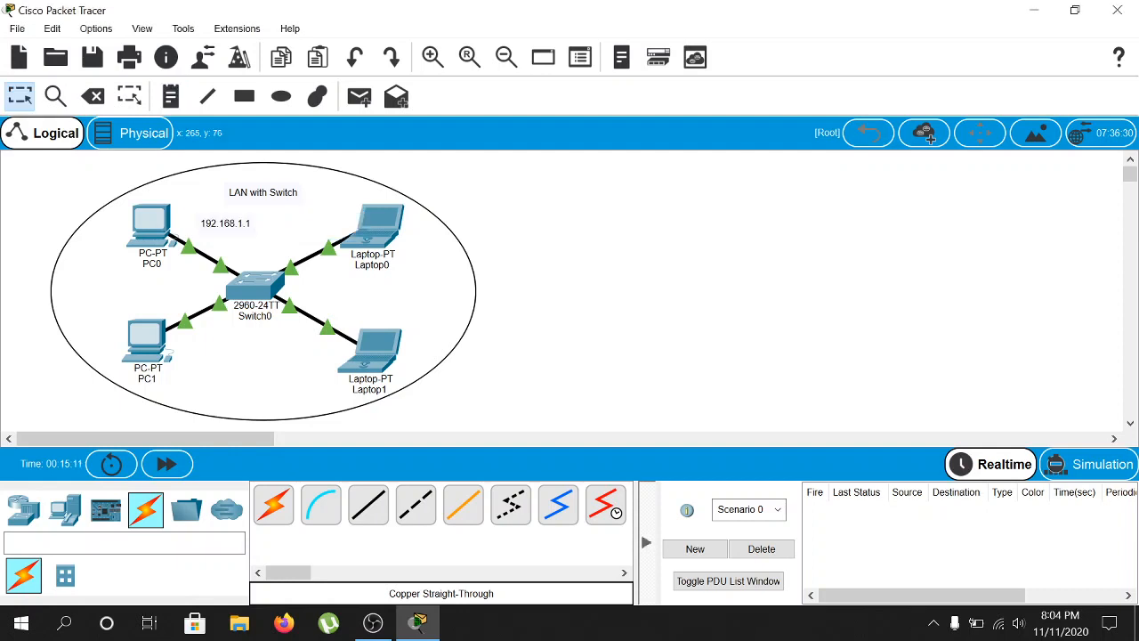
drag(226, 224, 109, 256)
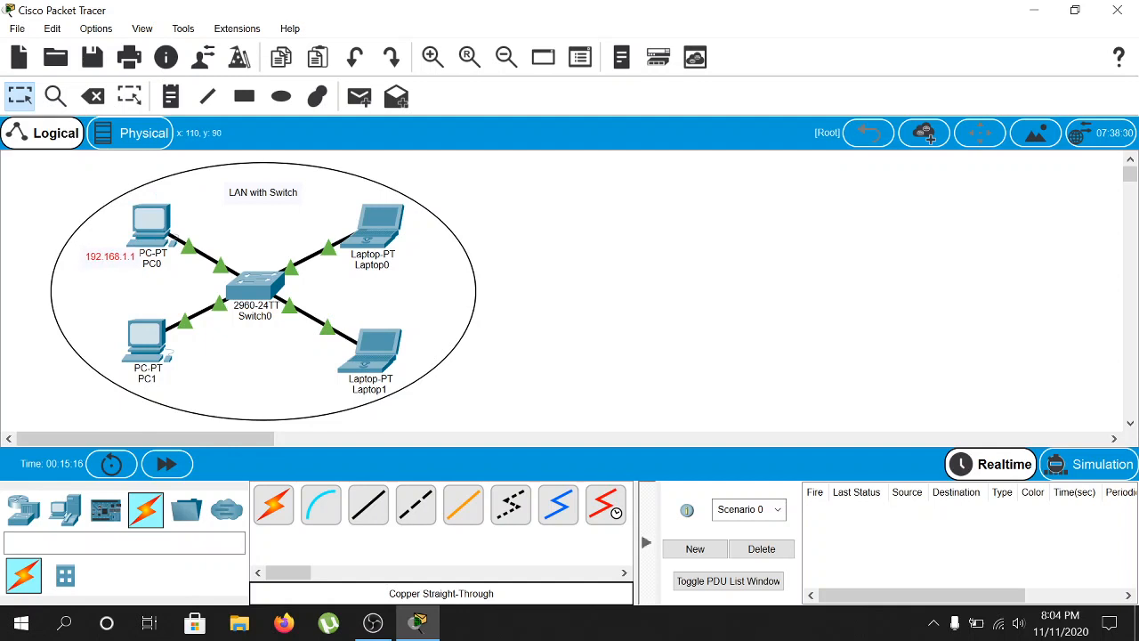
- Add a text note reading 192.168.1.2 between PC1 and Laptop1
click(178, 104)
click(214, 374)
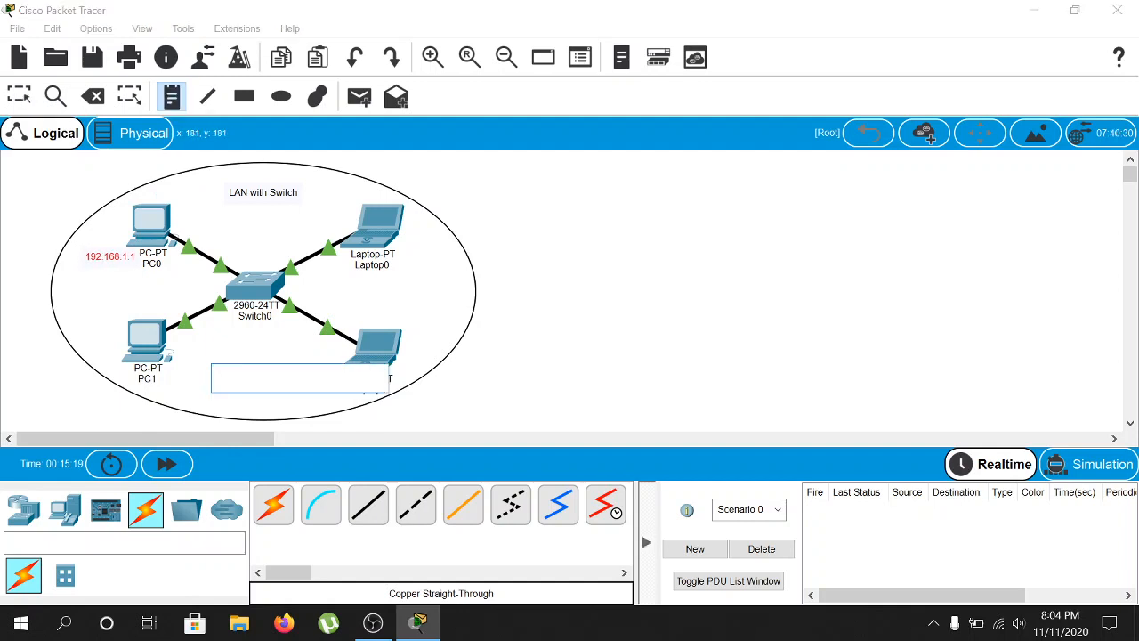
text(192.168.1.2)
- Add a text note reading 192.168.1.4 just above Laptop1
click(400, 307)
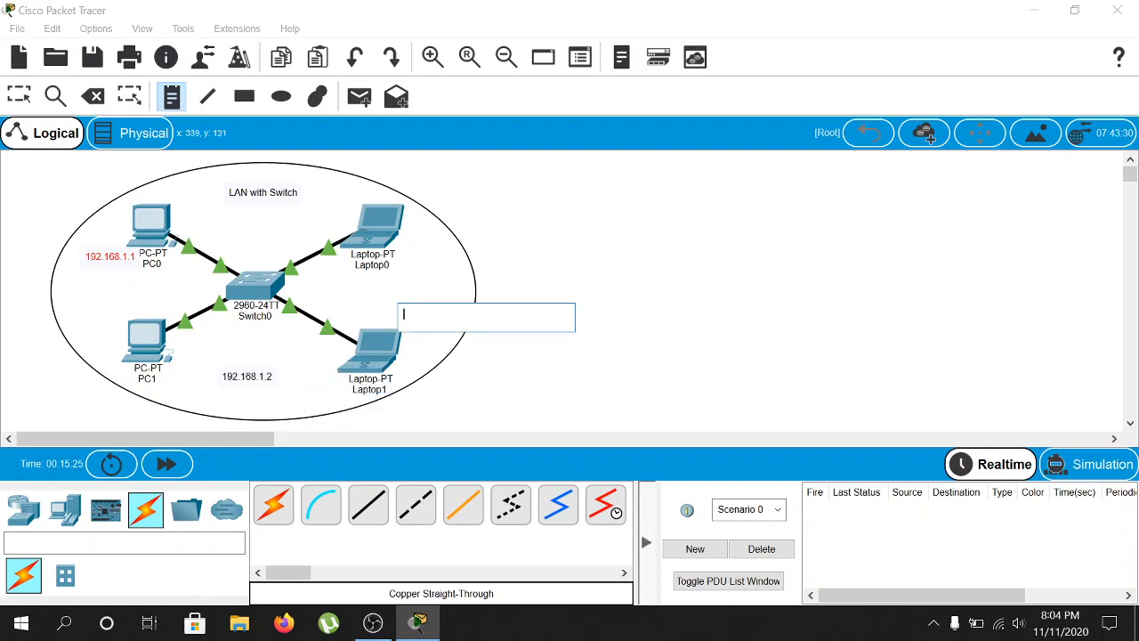
text(192.16)
key(BackSpace)
key(BackSpace)
text(68.1.3)
click(422, 313)
text(2)
key(BackSpace)
text(1)
key(BackSpace)
text(4)
- Add a text note reading 192.168.1.3 next to Laptop0 and leave the note tool
click(410, 234)
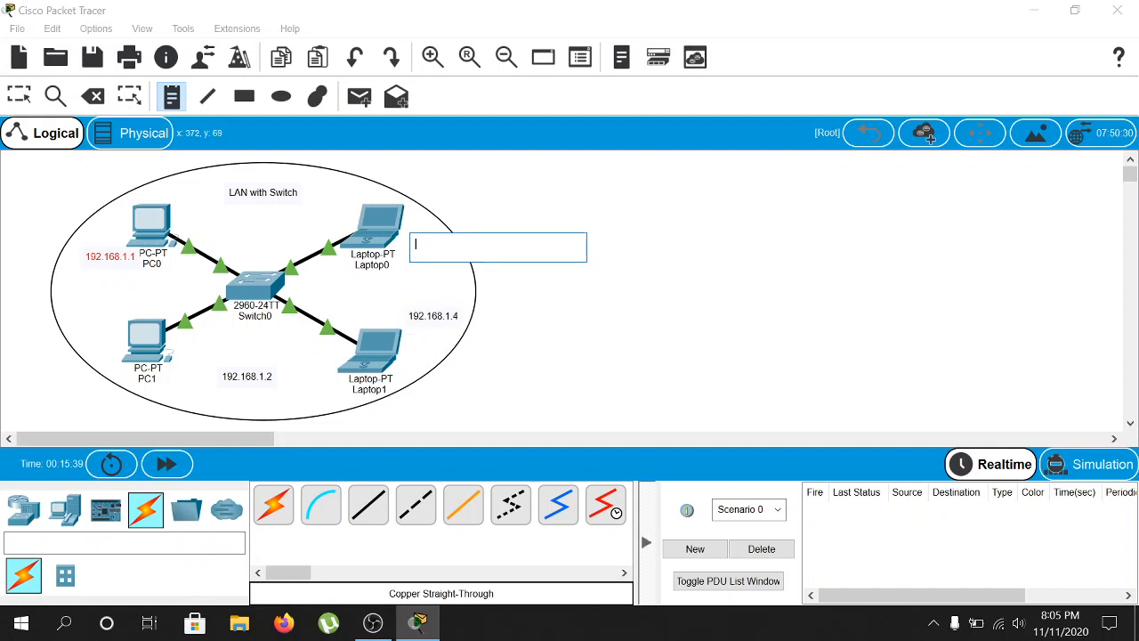
text(192.168.1.3)
key(Escape)
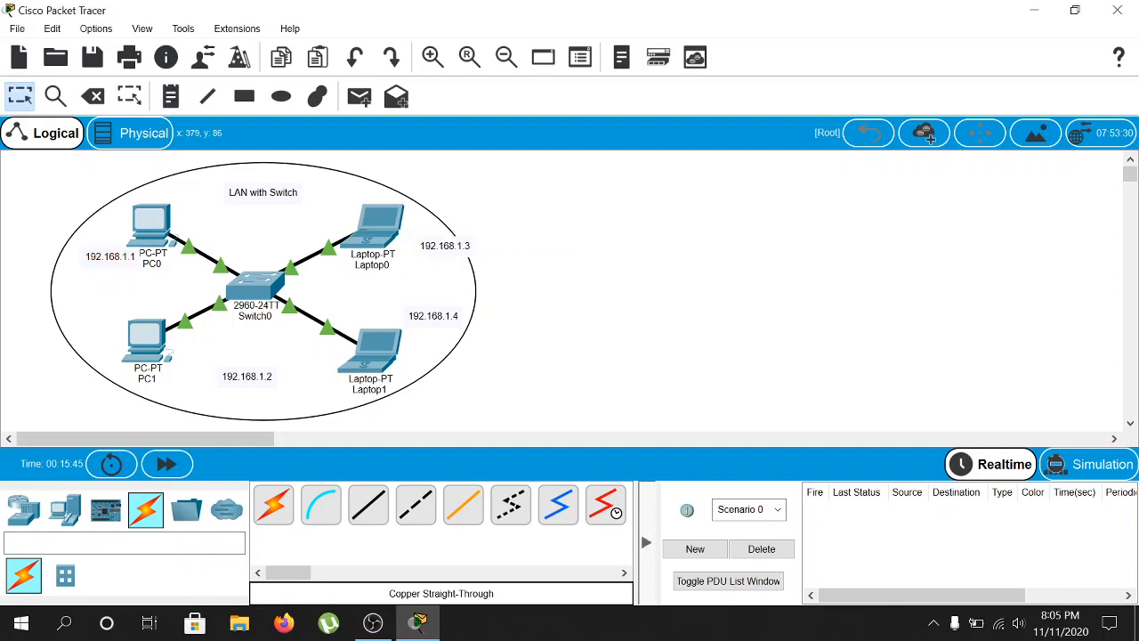
- Reposition the four IP address notes so each sits inside the ellipse, directly beside or above its own device
drag(445, 246, 322, 215)
drag(427, 316, 388, 313)
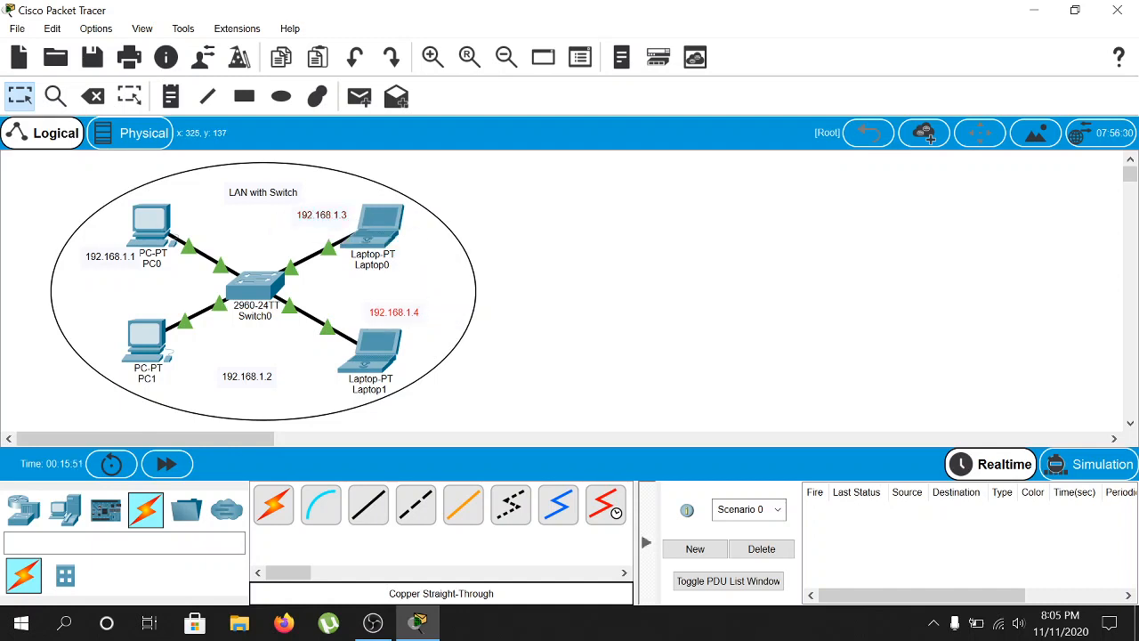
drag(246, 376, 144, 305)
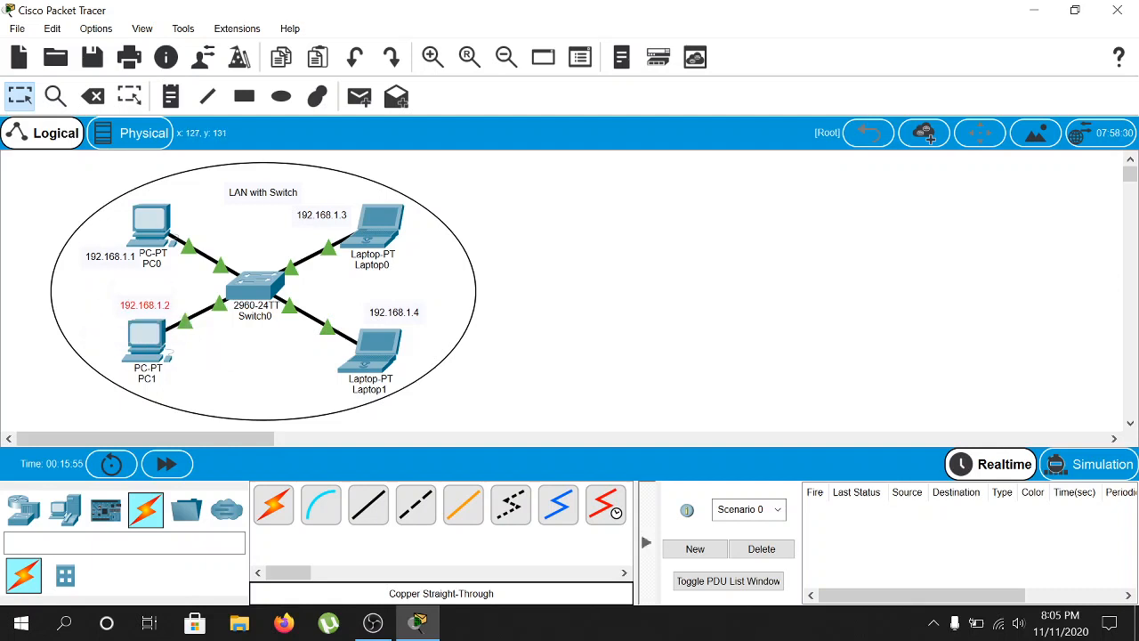
drag(110, 257, 206, 211)
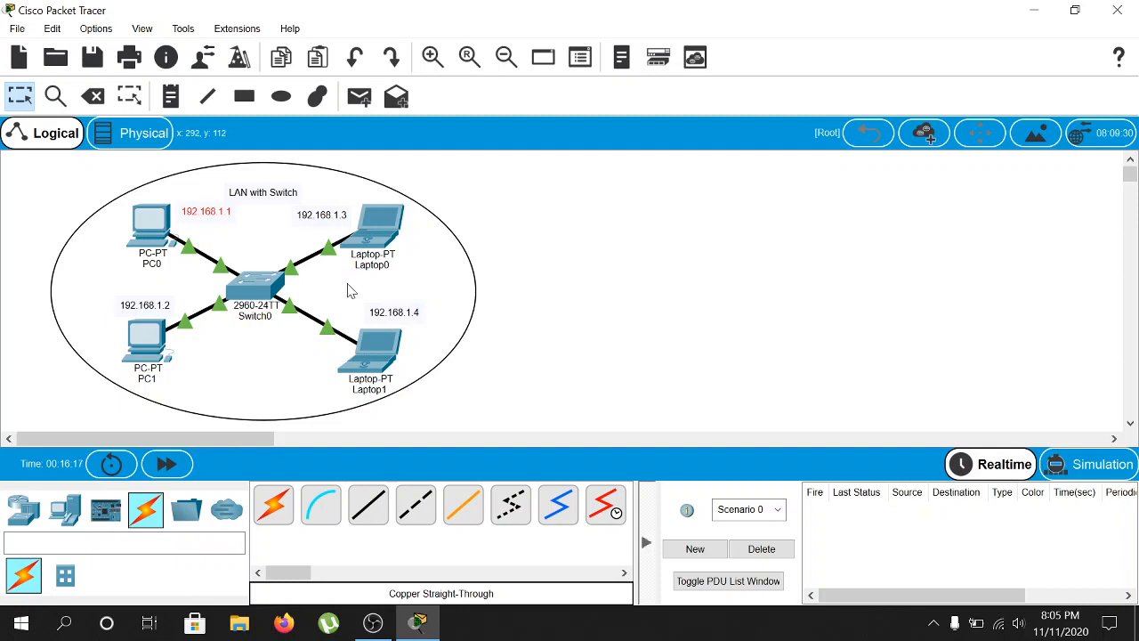
- Ping Laptop1 at 192.168.1.4 from PC0's Command Prompt
mouse_move(274, 296)
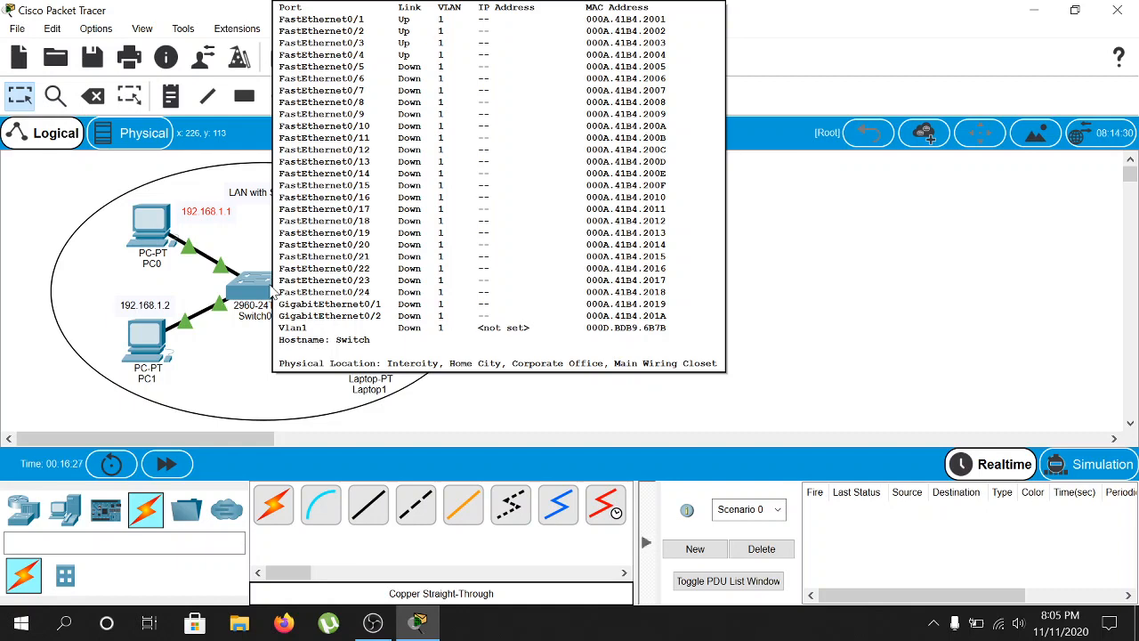
mouse_move(155, 229)
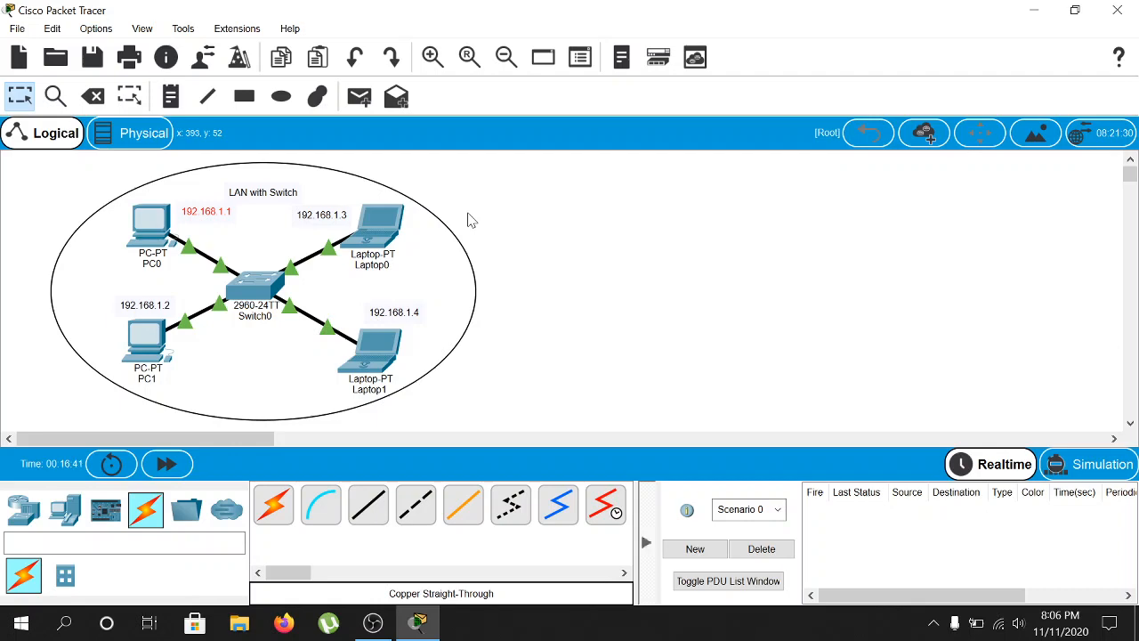
click(153, 233)
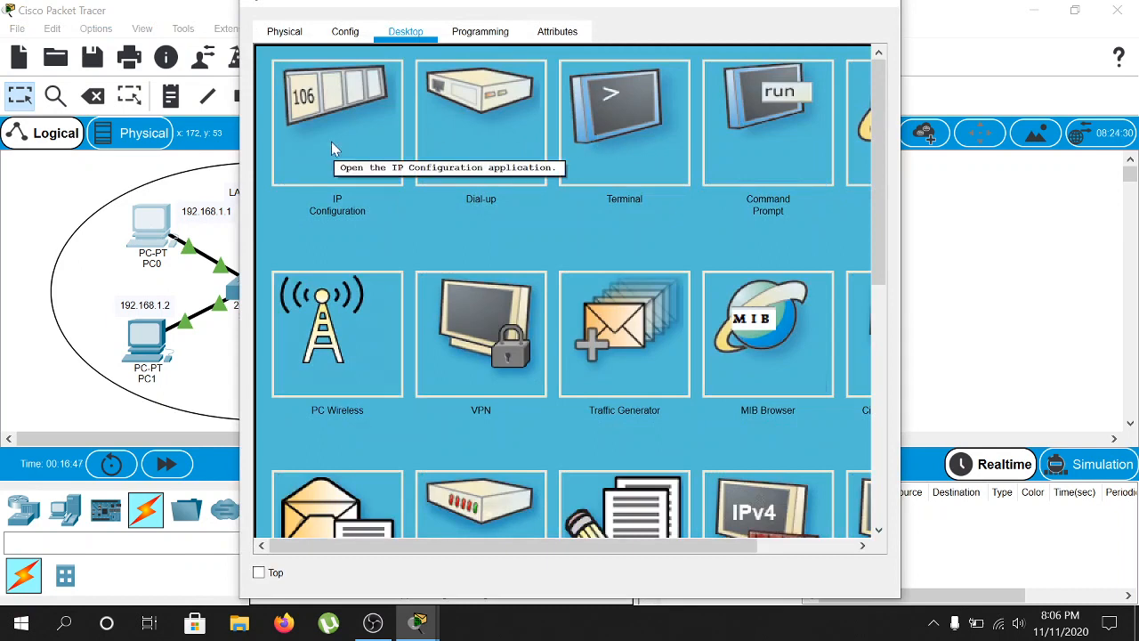
click(773, 133)
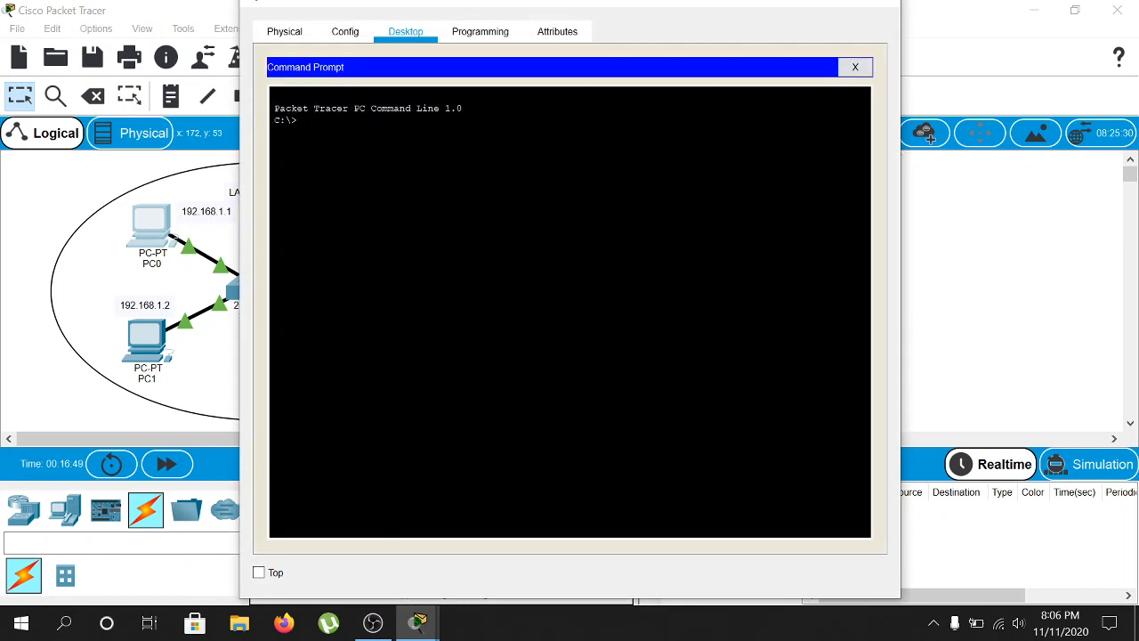
text(ping 192.168.1.2)
key(BackSpace)
text(4)
key(Return)
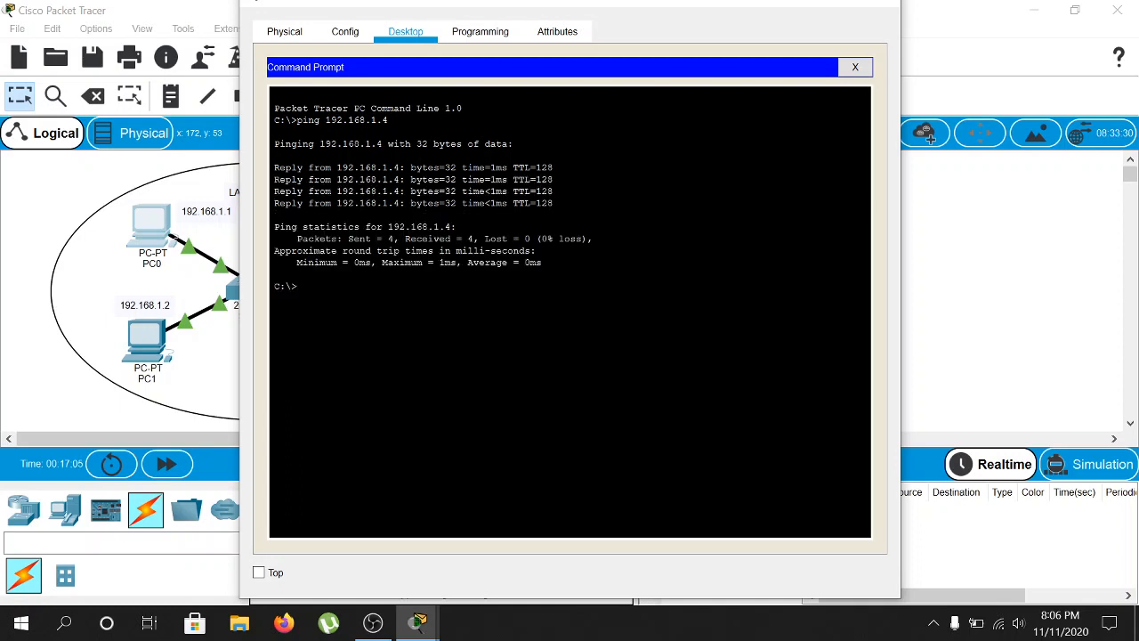
- Ping 192.168.1.3 and 192.168.1.2 from PC0, and close its window
text(ping 192.168.1.3)
key(Return)
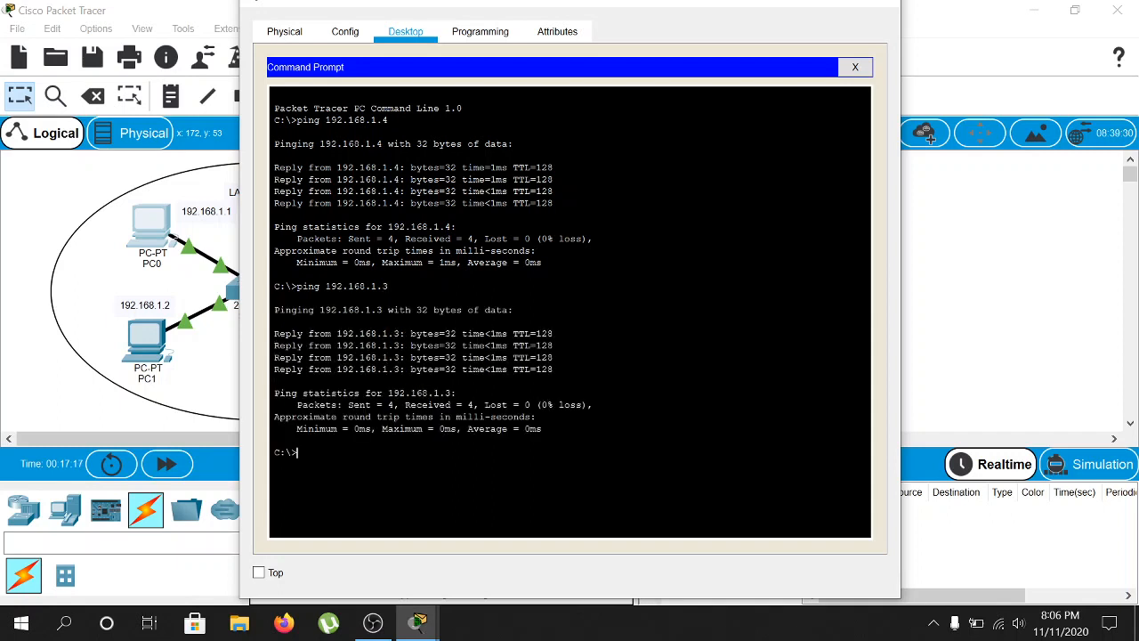
text(ping 192.168.1.2)
key(Return)
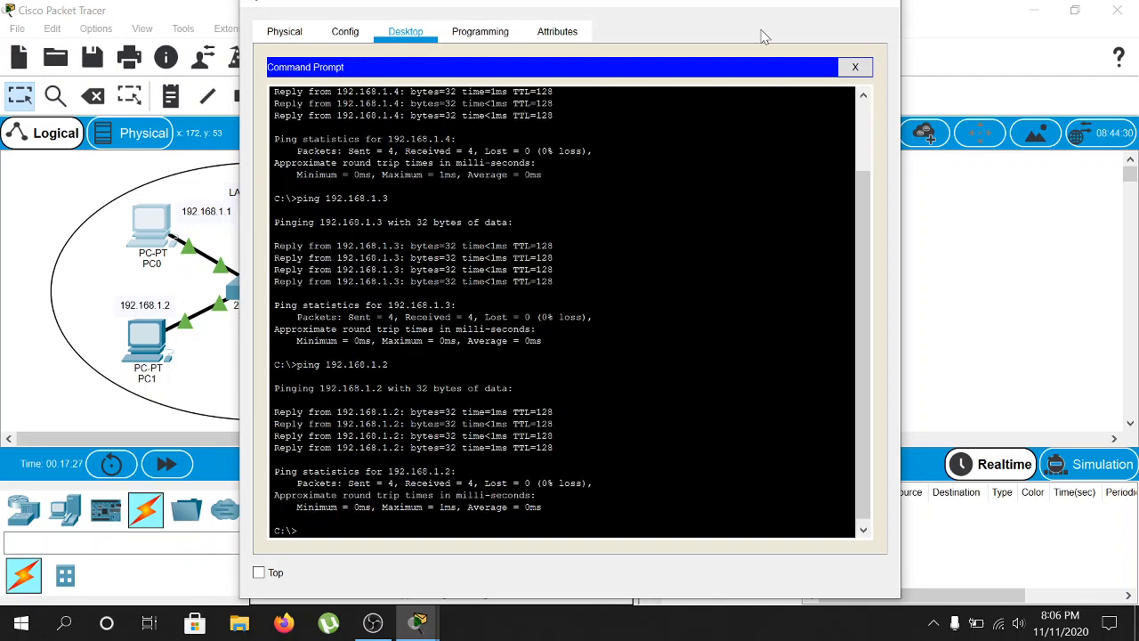
click(880, 9)
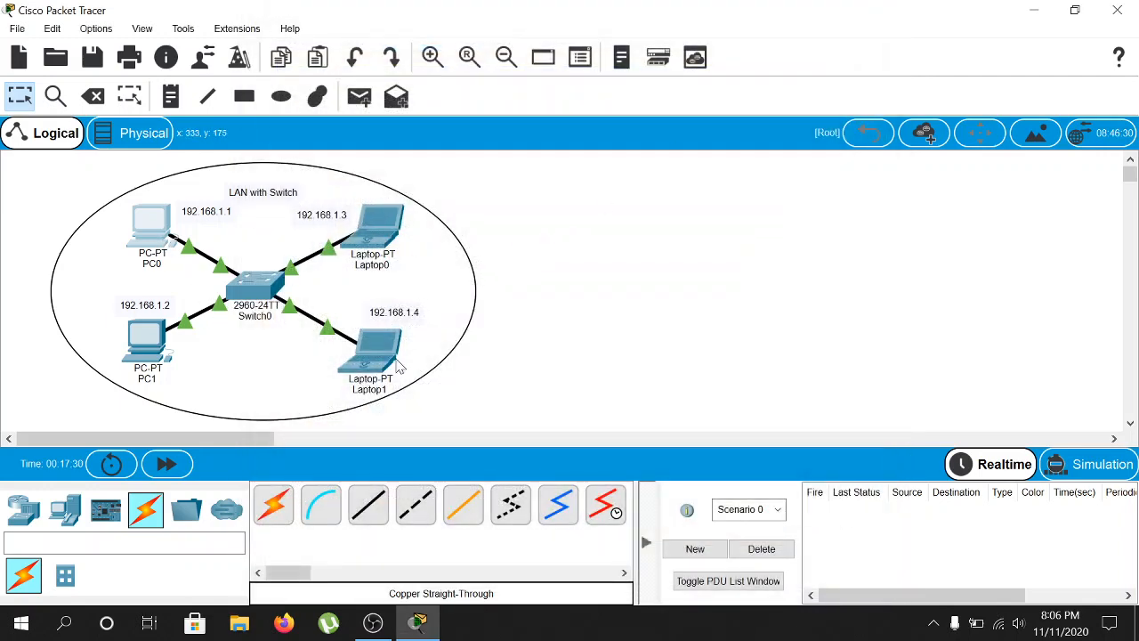
- Switch to Simulation mode and ping 192.168.1.2 from Laptop0's Command Prompt
click(1105, 474)
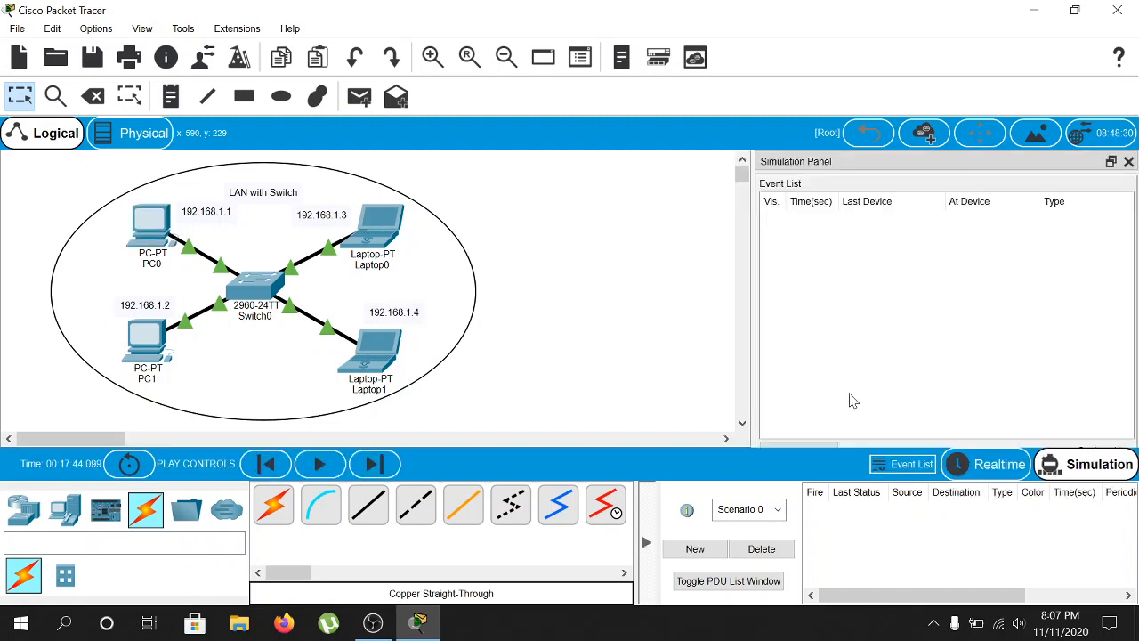
click(366, 253)
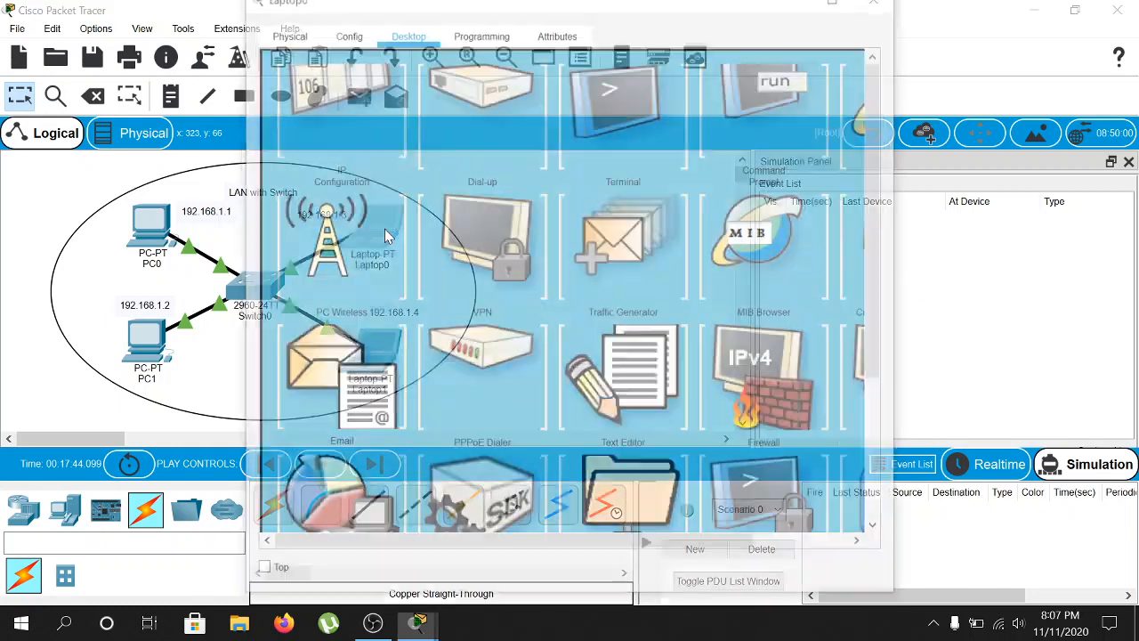
click(752, 126)
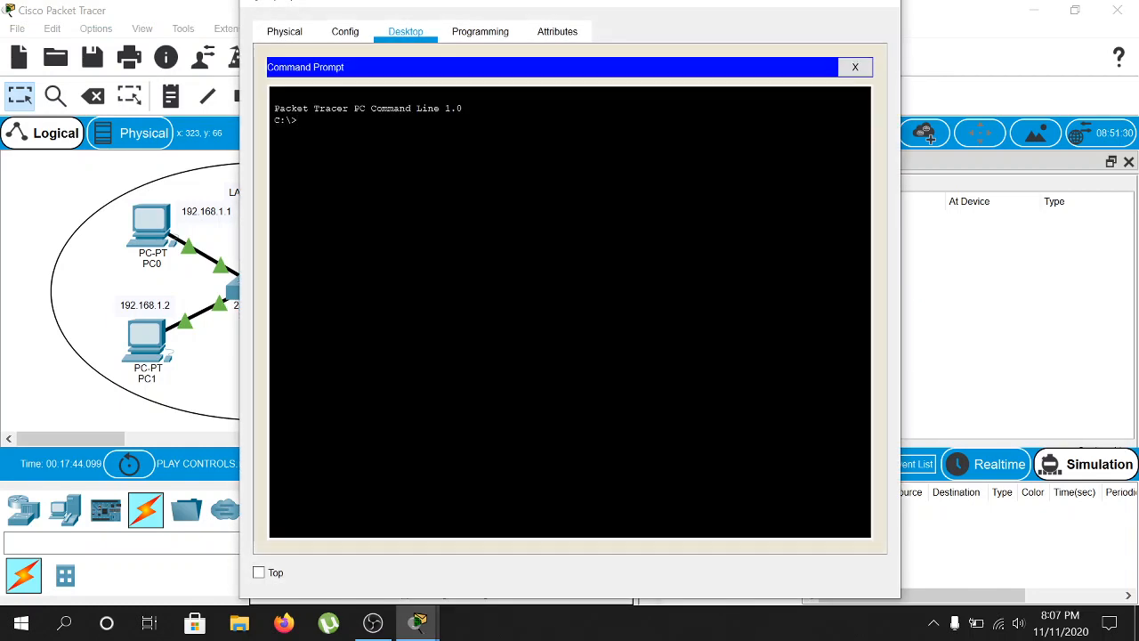
text(ping 192)
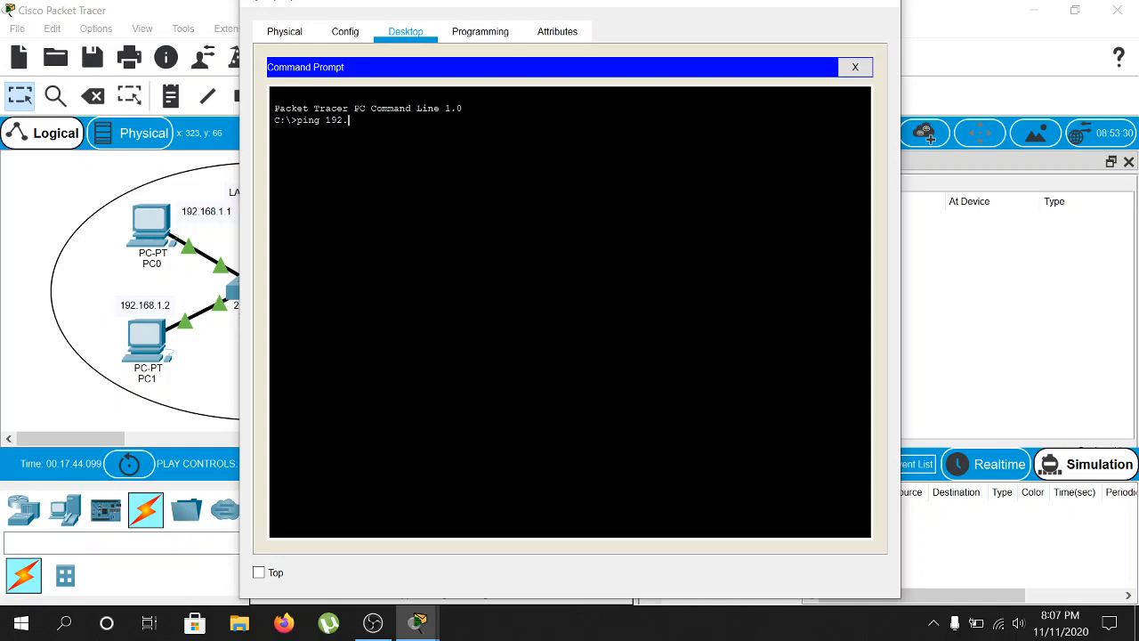
text(.168.1.2)
key(Return)
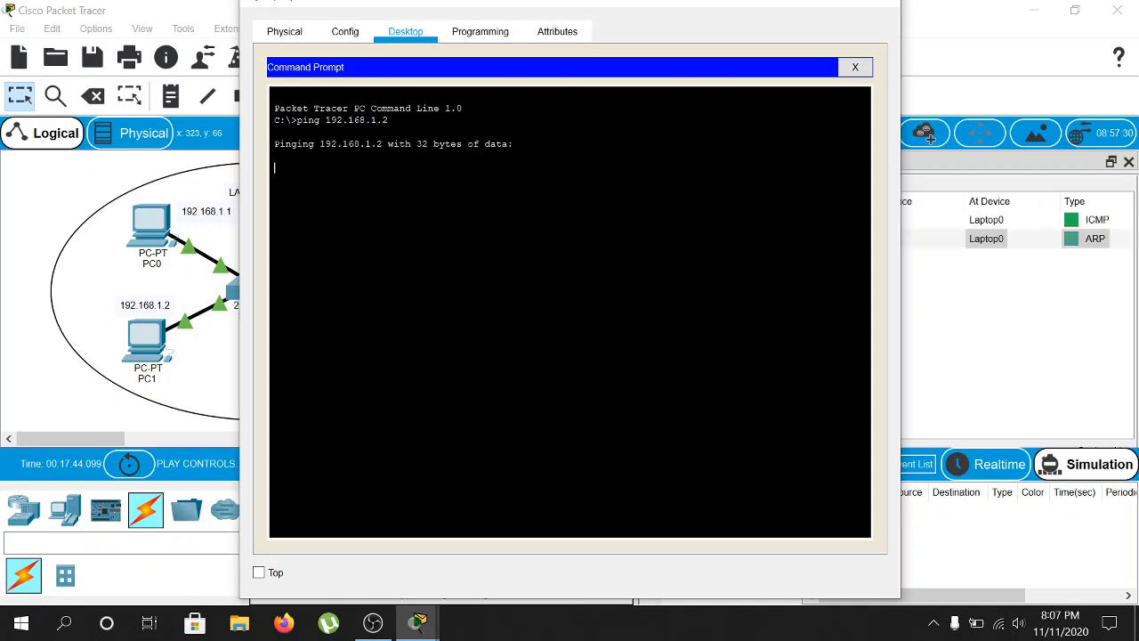
- Put Laptop0's window away and play the simulation of its ping packets across the LAN
click(801, 7)
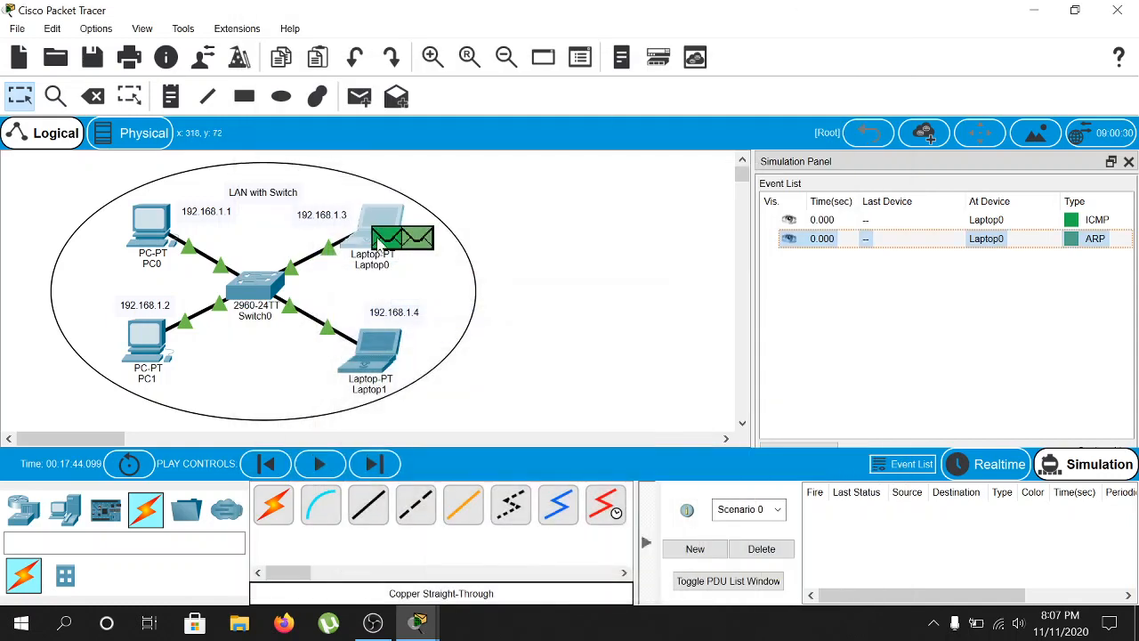
click(320, 465)
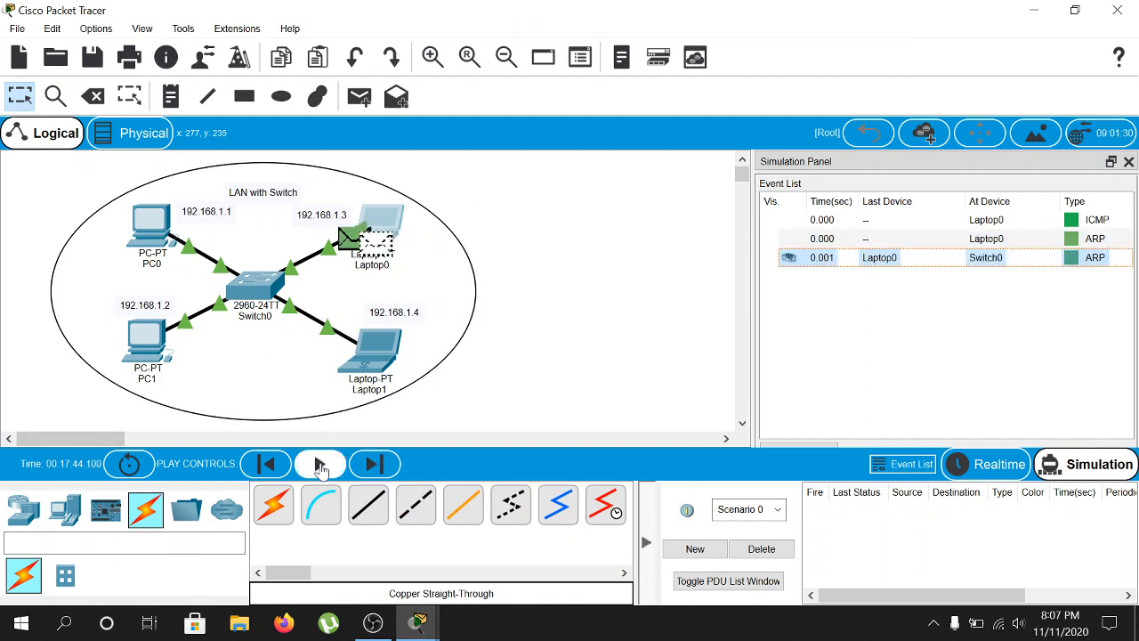